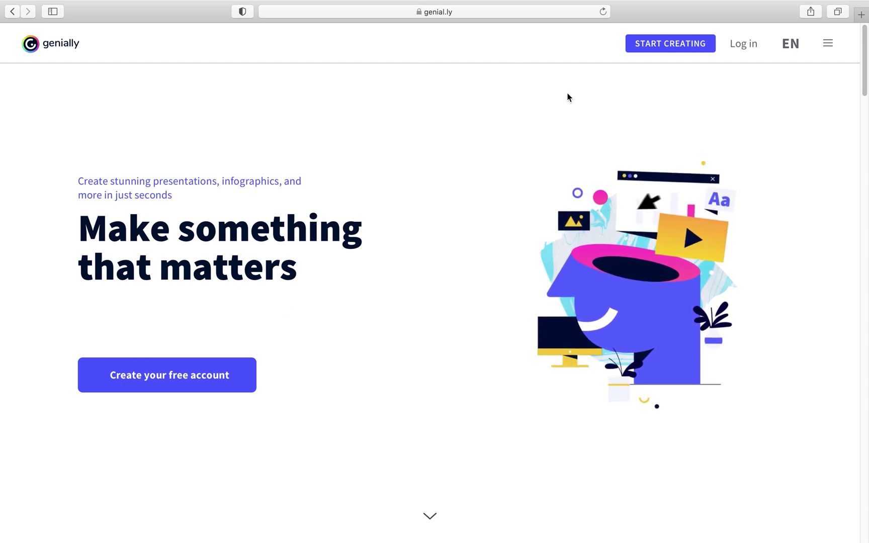
Sign in to Genially with the existing Google account and decline Safari's password save
{"action": "left_click", "coordinate": [748, 49]}
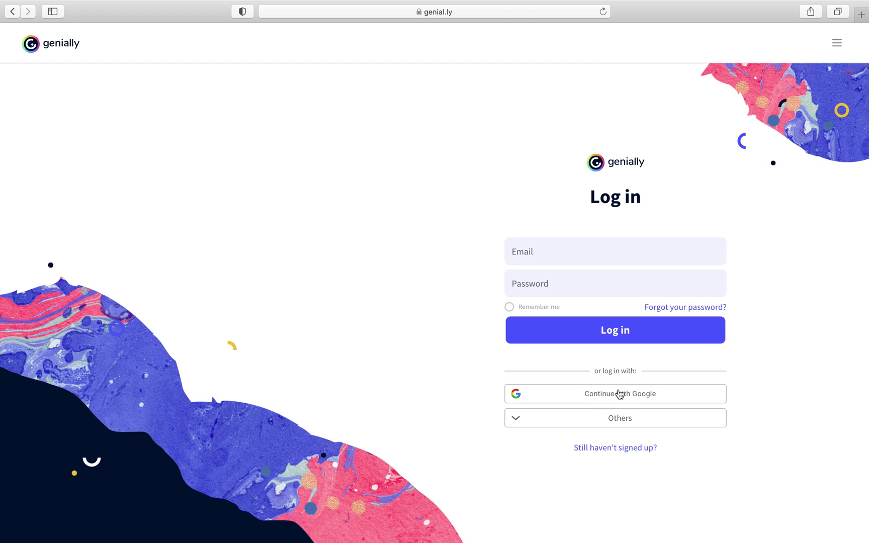
{"action": "left_click", "coordinate": [577, 422]}
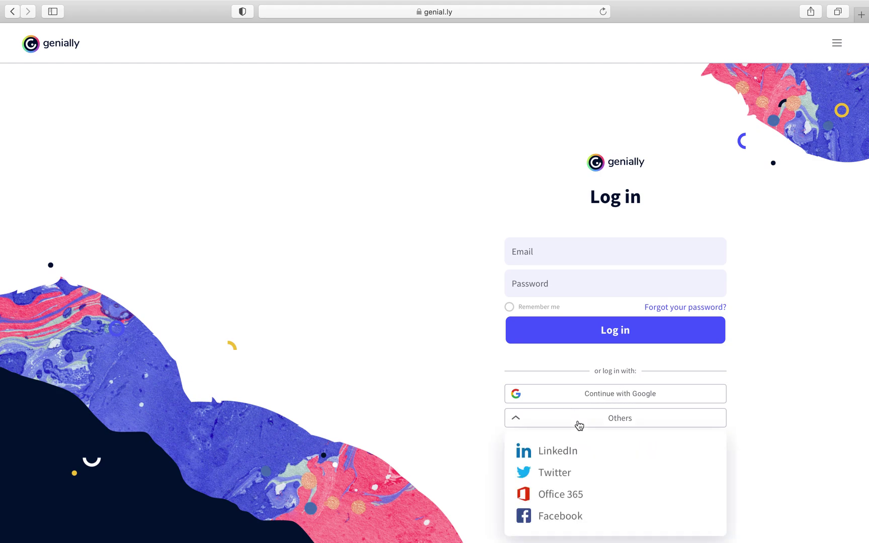
{"action": "left_click", "coordinate": [451, 396]}
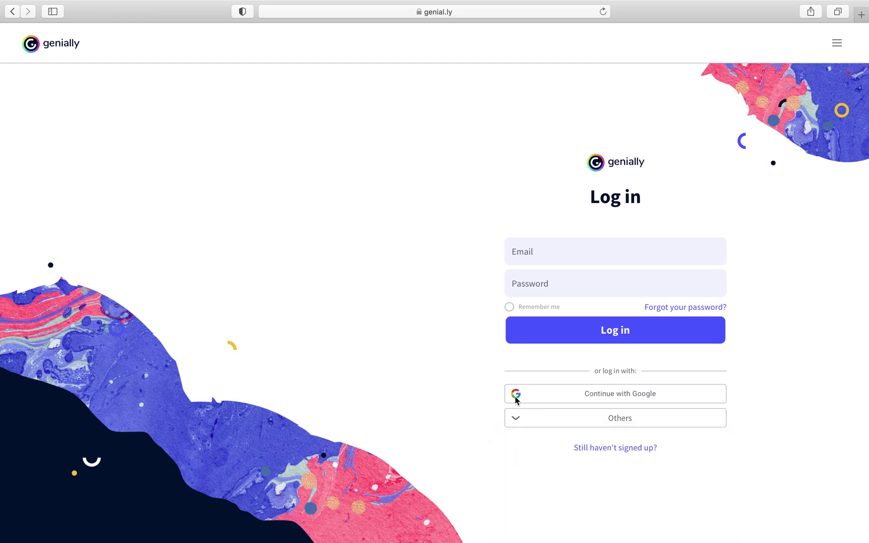
{"action": "left_click", "coordinate": [620, 397]}
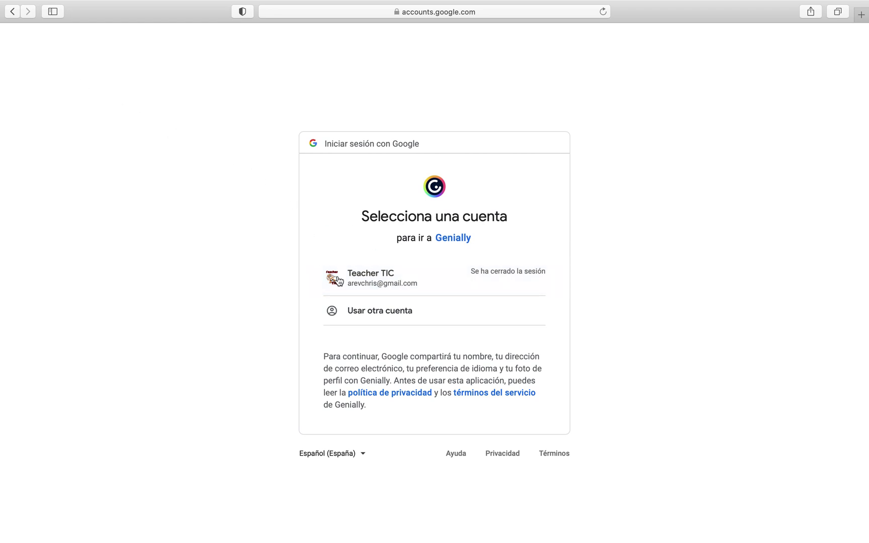
{"action": "left_click", "coordinate": [375, 278]}
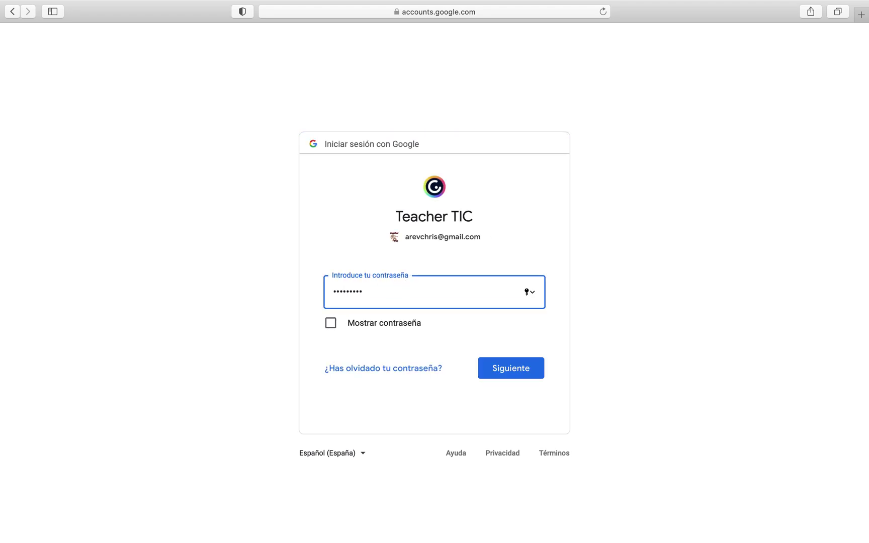
{"action": "key", "text": "Return"}
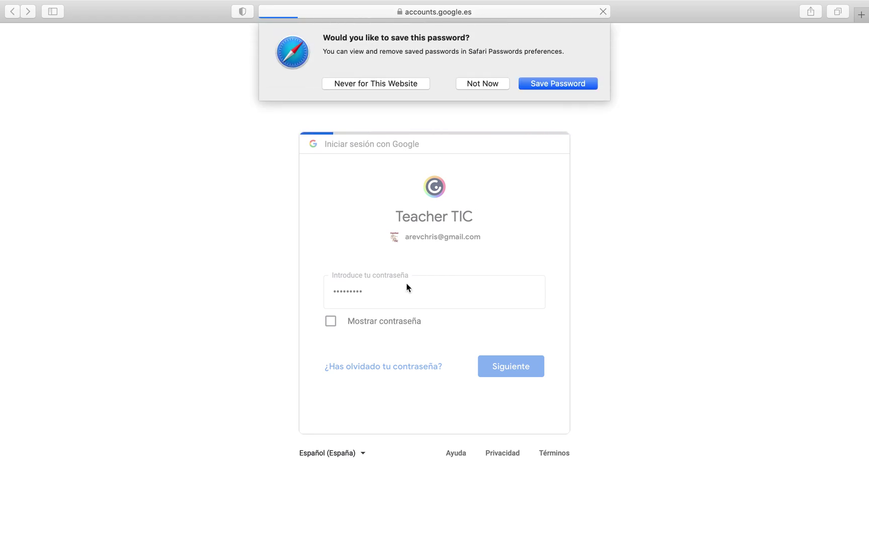
{"action": "left_click", "coordinate": [489, 84]}
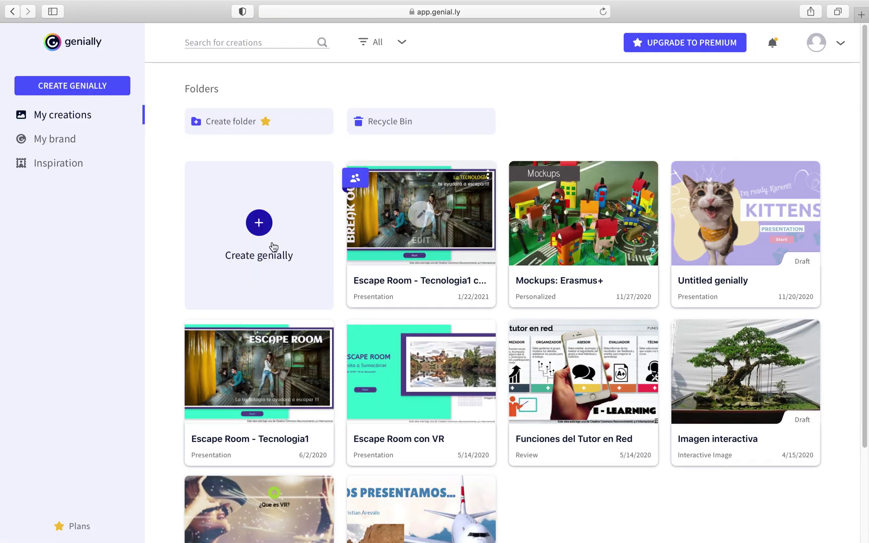
Exit the Genially account from the account menu and go back to the homepage
{"action": "scroll", "coordinate": [421, 216], "scroll_direction": "down", "scroll_amount": 3}
{"action": "scroll", "coordinate": [421, 216], "scroll_direction": "up", "scroll_amount": 3}
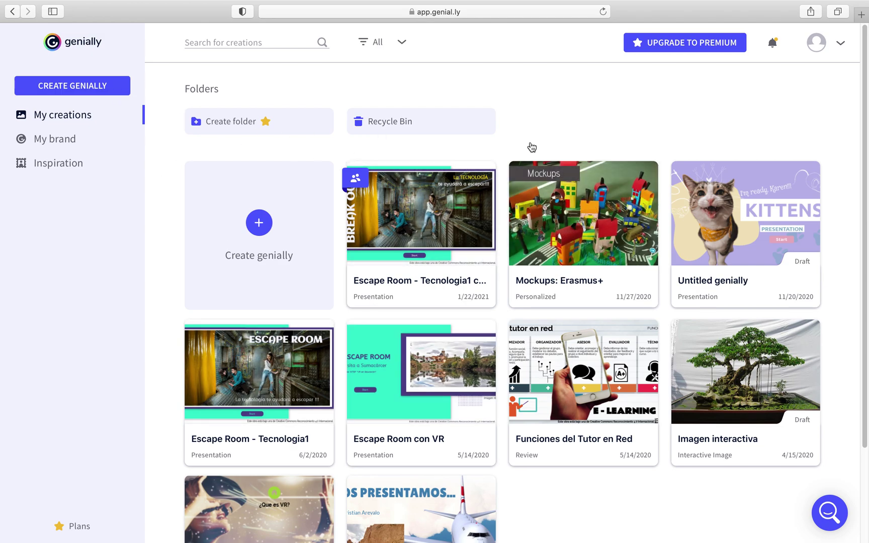
{"action": "left_click", "coordinate": [840, 46]}
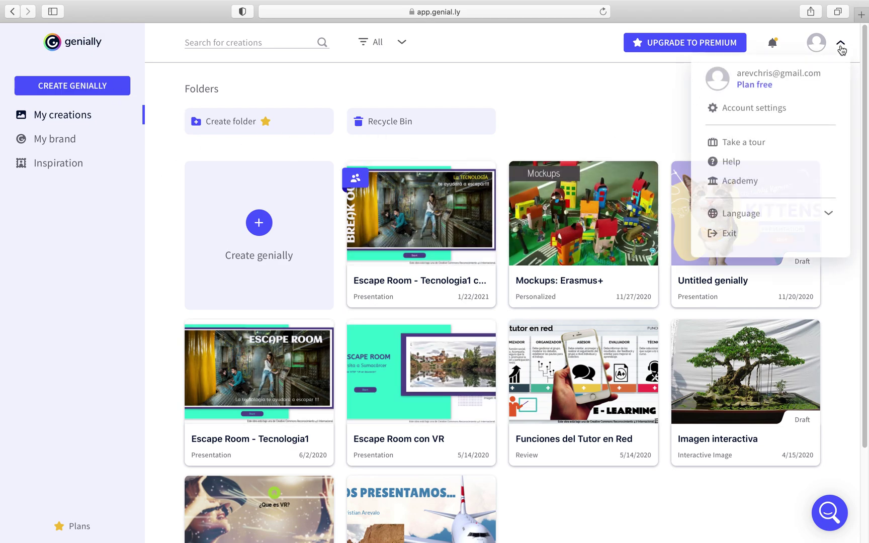
{"action": "left_click", "coordinate": [729, 235]}
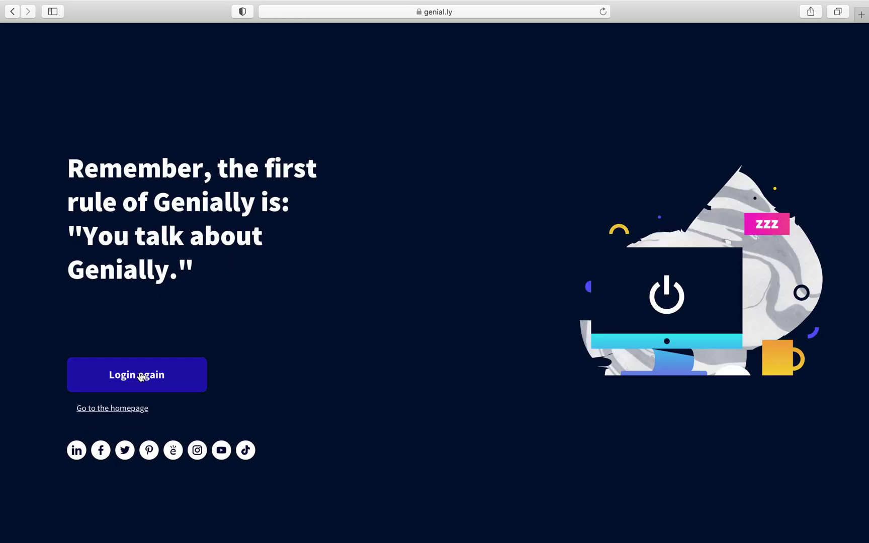
{"action": "left_click", "coordinate": [117, 413]}
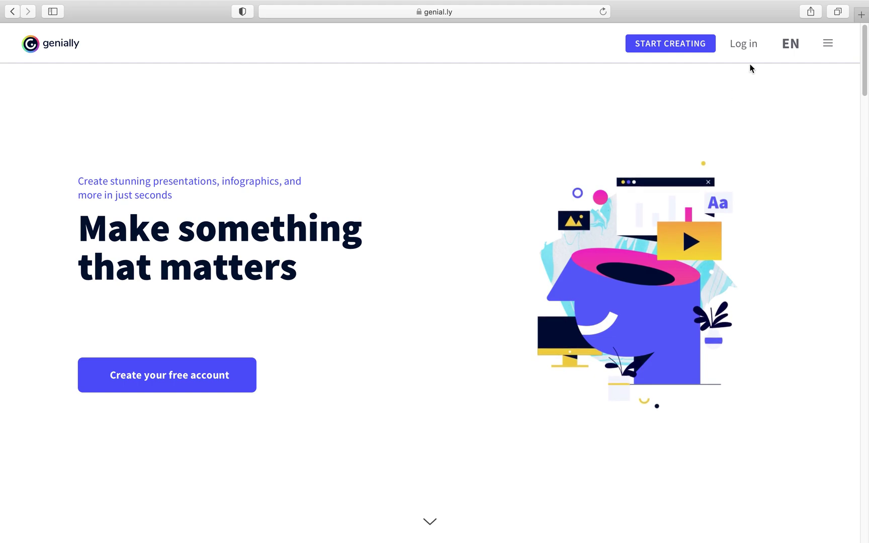
Choose Office 365 sign-in and enter the school account e-mail
{"action": "left_click", "coordinate": [745, 47]}
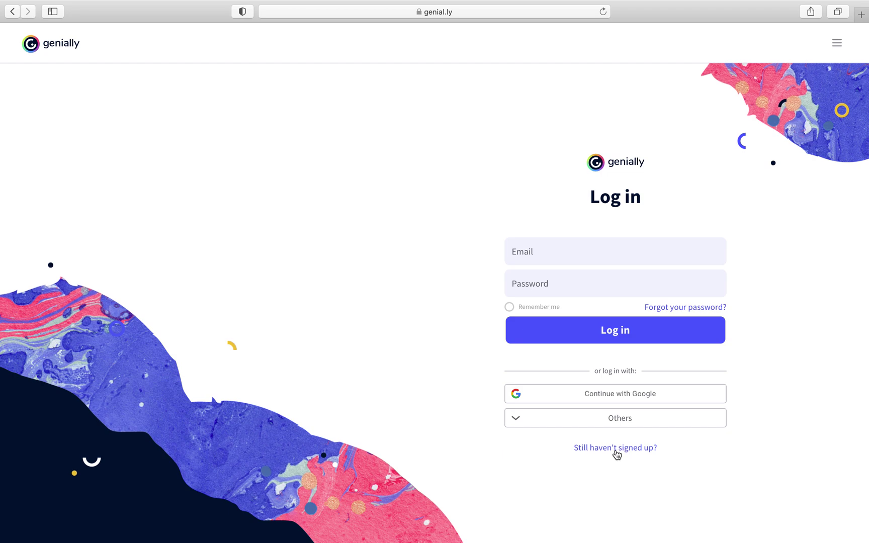
{"action": "left_click", "coordinate": [609, 422]}
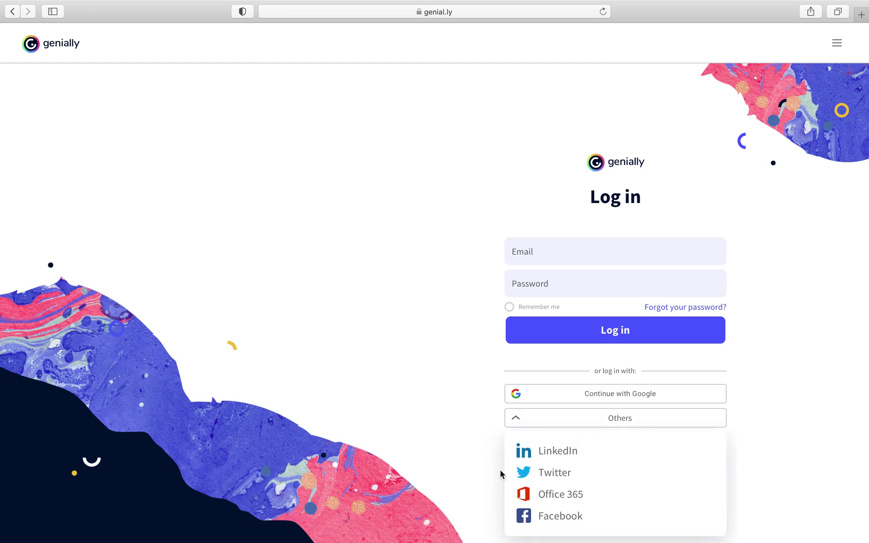
{"action": "left_click", "coordinate": [556, 497]}
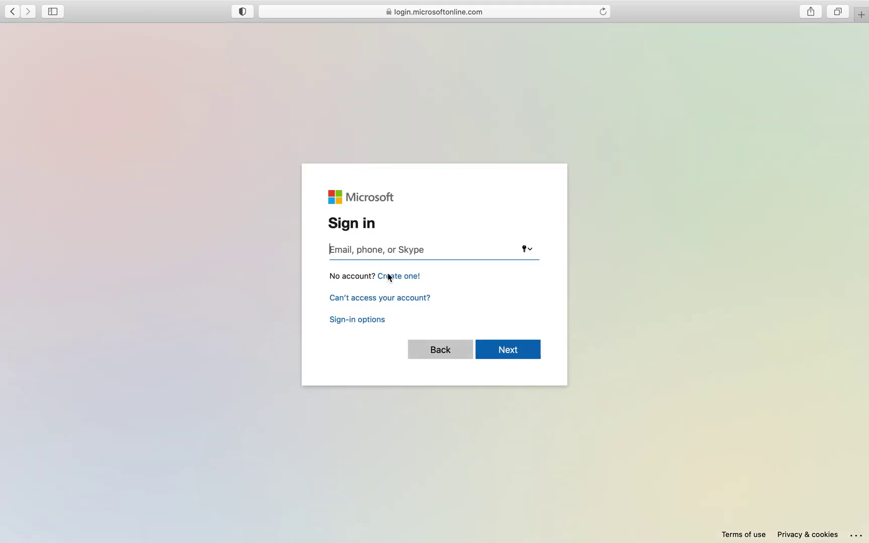
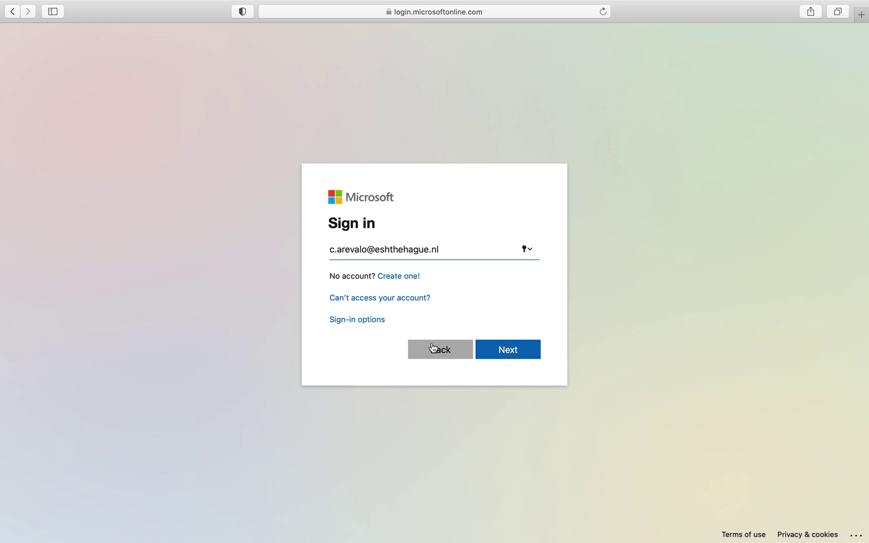
{"action": "left_click", "coordinate": [503, 349]}
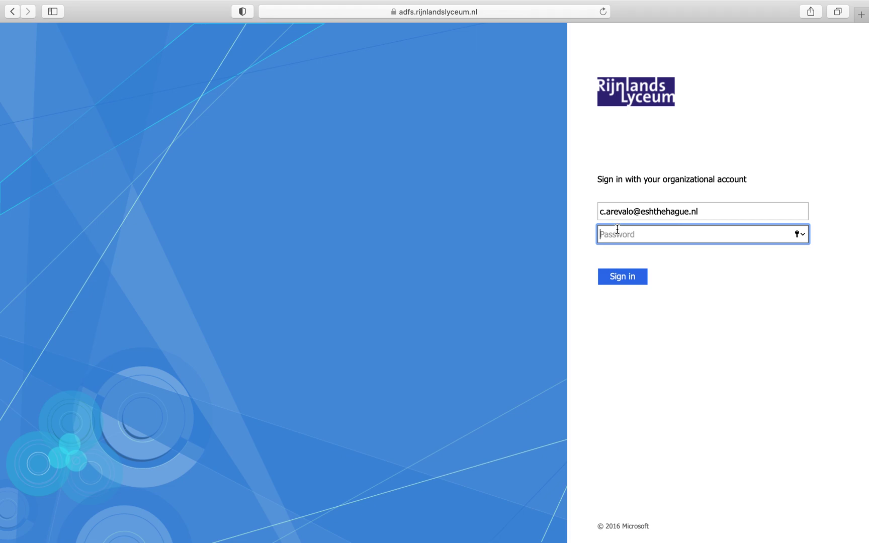
Enter the school account password, decline saving it, and stay signed in
{"action": "type", "text": "•••"}
{"action": "key", "text": "Return"}
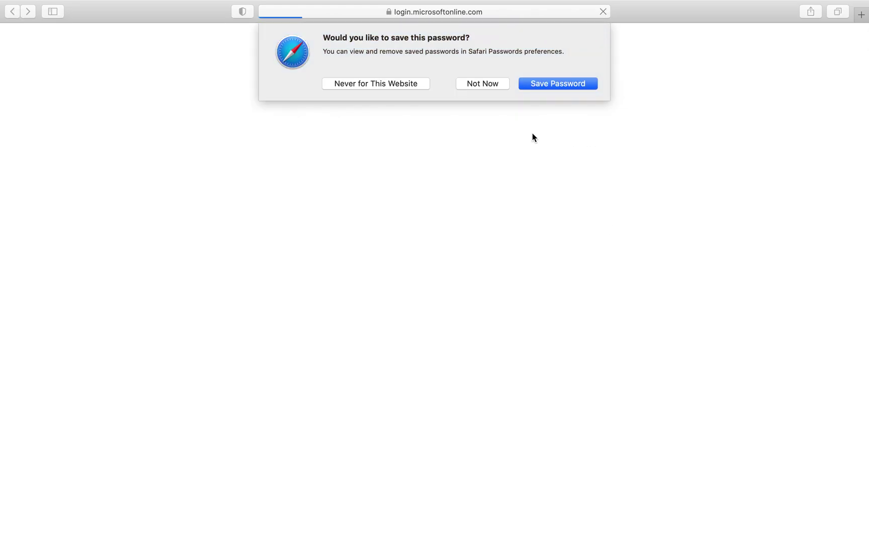
{"action": "left_click", "coordinate": [481, 84]}
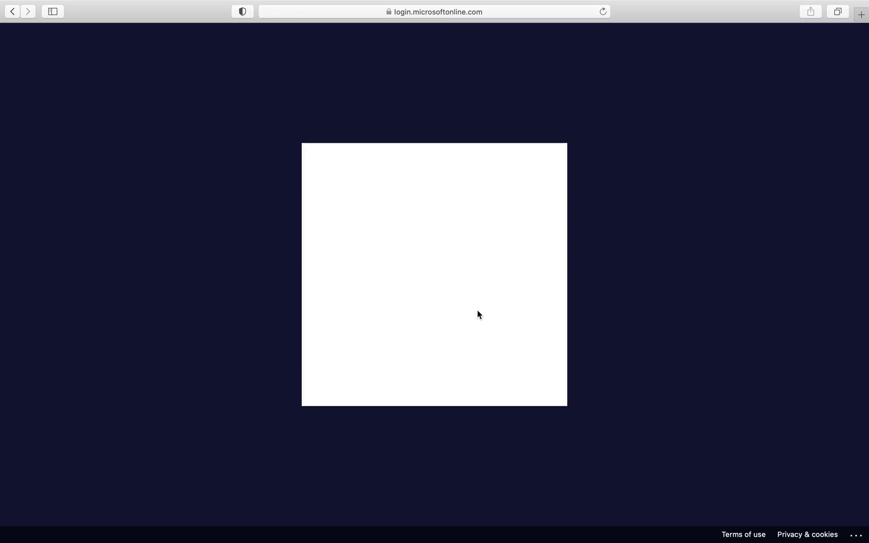
{"action": "left_click", "coordinate": [512, 315]}
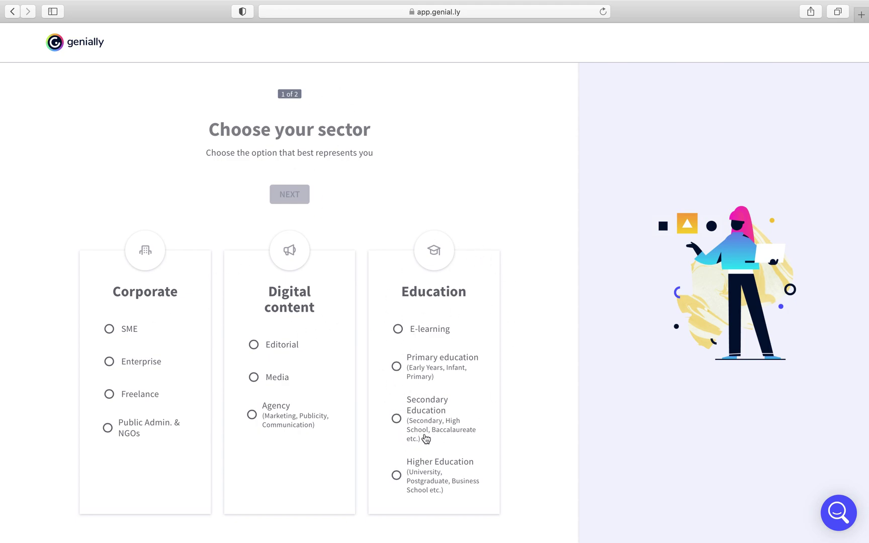
Pick Secondary Education and Teacher in onboarding, then skip the organisation and setup prompts
{"action": "left_click", "coordinate": [396, 419]}
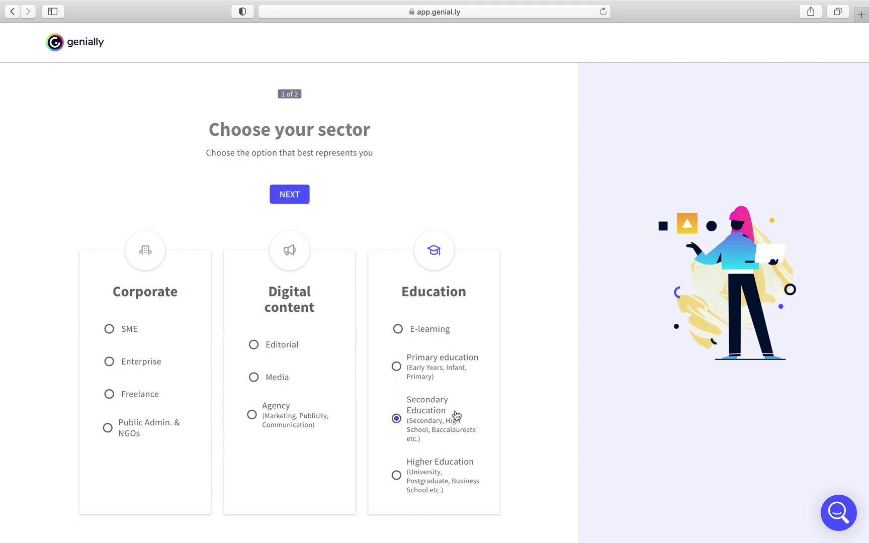
{"action": "left_click", "coordinate": [292, 195]}
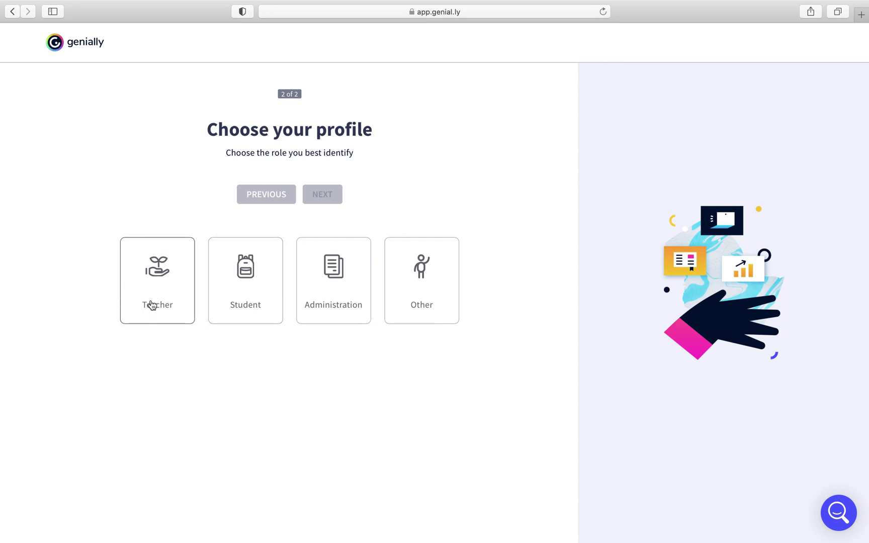
{"action": "left_click", "coordinate": [160, 282]}
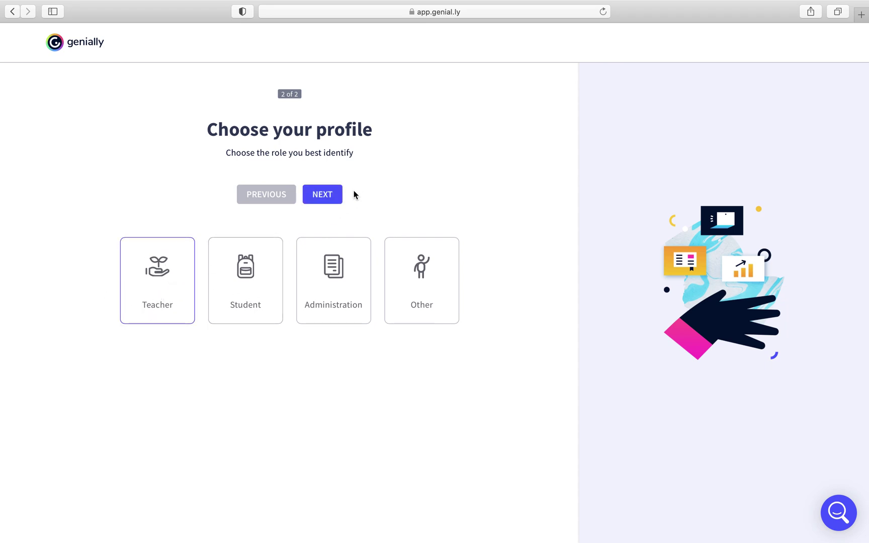
{"action": "left_click", "coordinate": [322, 195]}
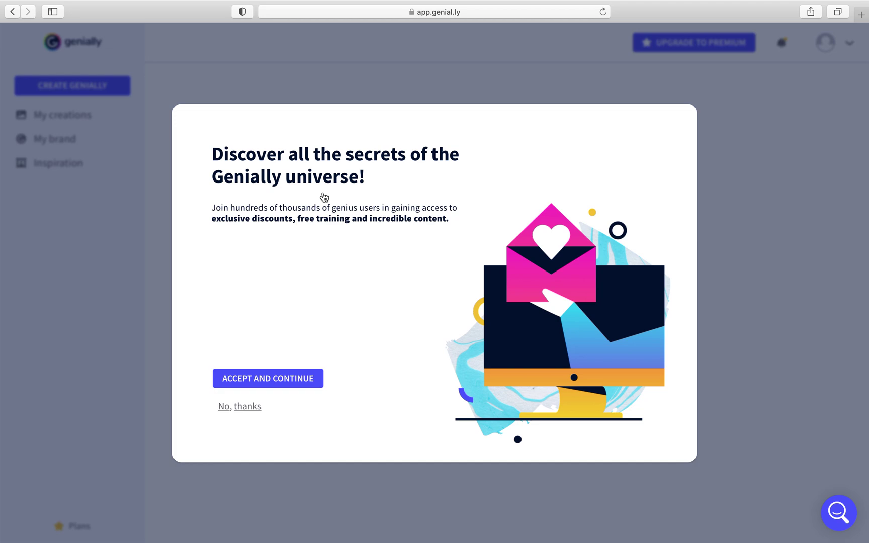
{"action": "left_click", "coordinate": [281, 377]}
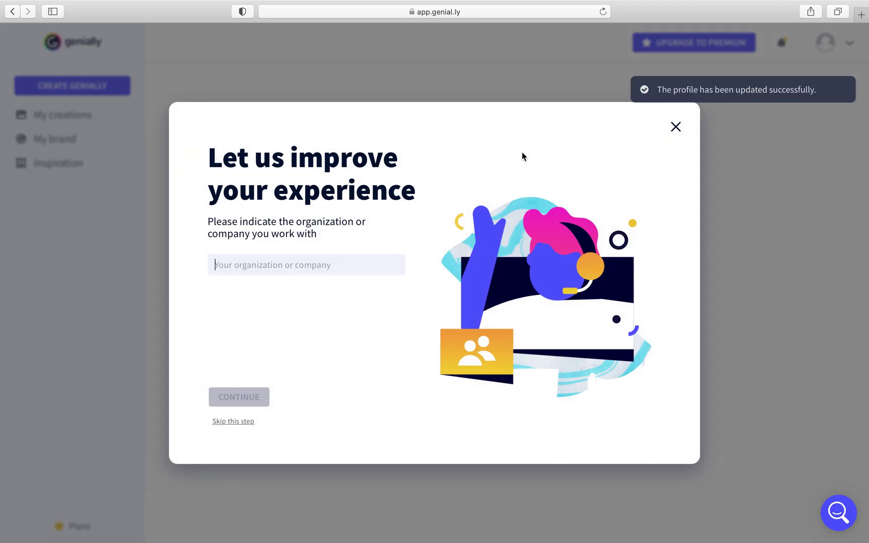
{"action": "left_click", "coordinate": [676, 128]}
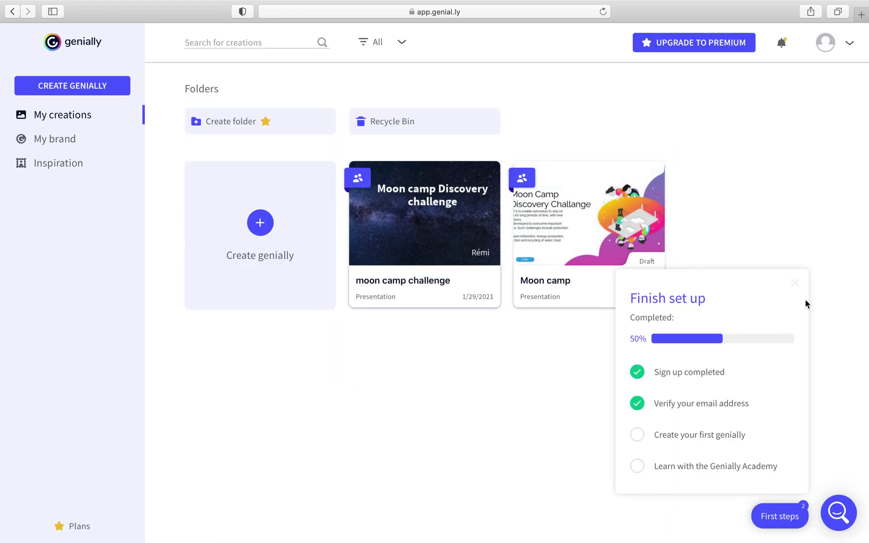
{"action": "left_click", "coordinate": [794, 283]}
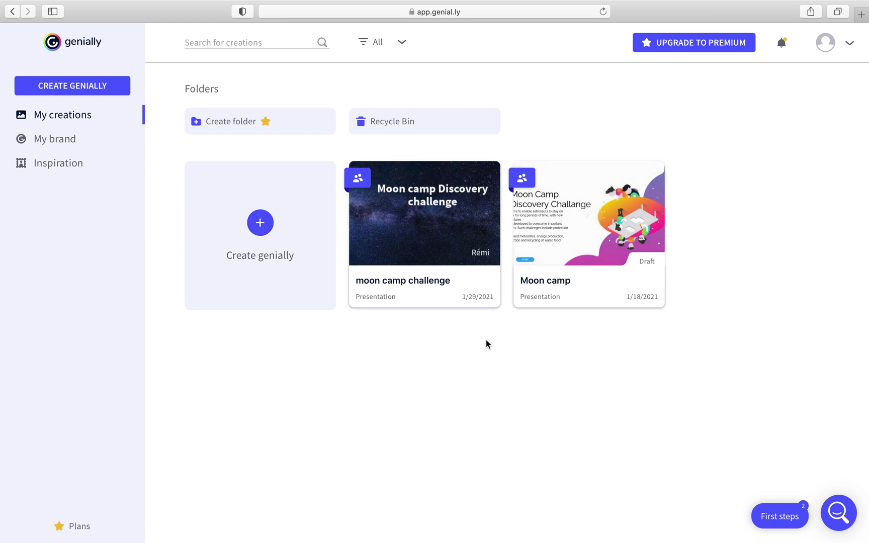
{"action": "left_click", "coordinate": [260, 223]}
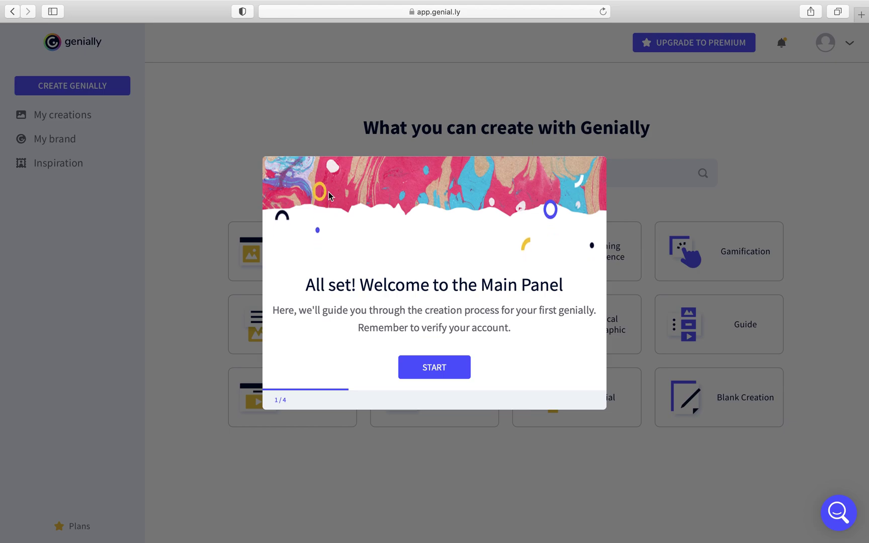
Step through the main panel welcome tips and open the Presentation template gallery
{"action": "left_click", "coordinate": [442, 374]}
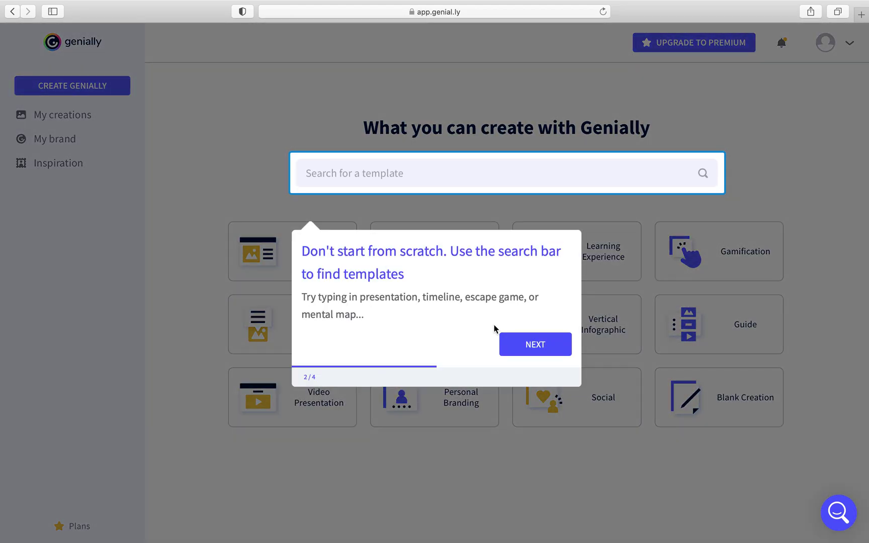
{"action": "left_click", "coordinate": [529, 346]}
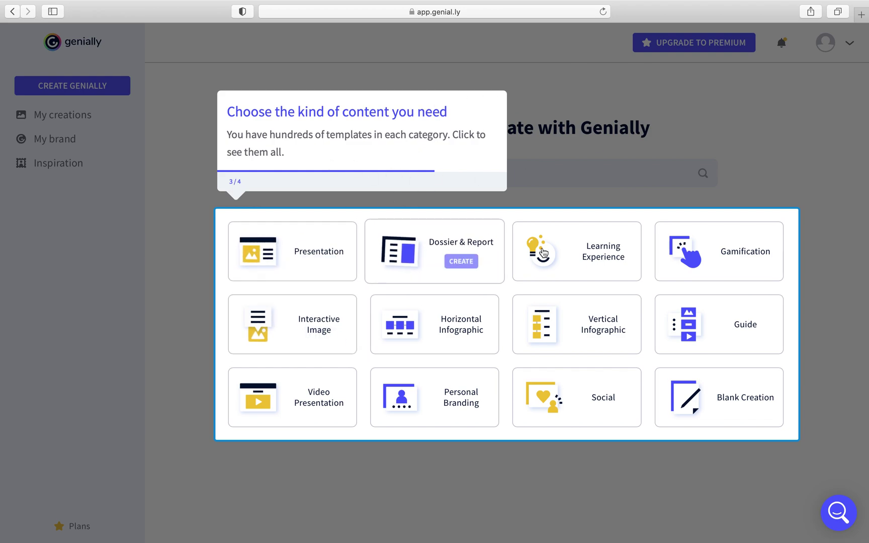
{"action": "left_click", "coordinate": [287, 257]}
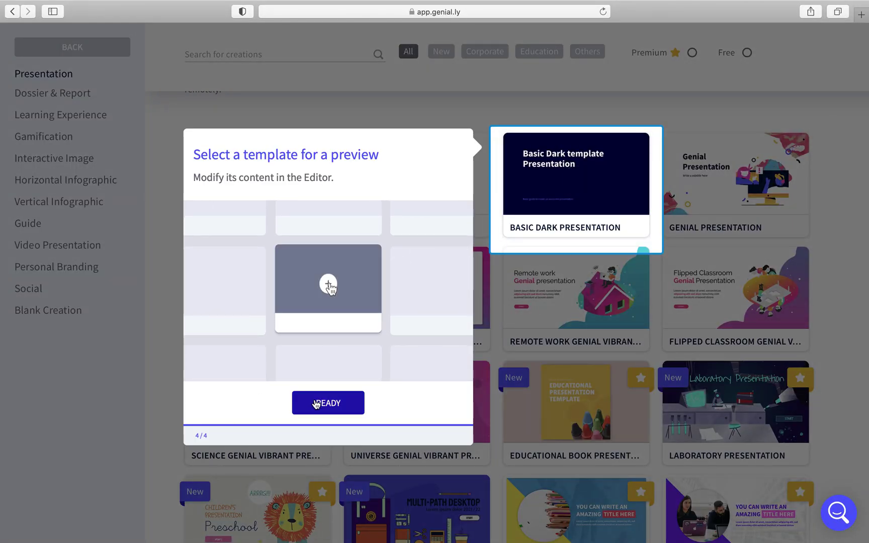
{"action": "left_click", "coordinate": [531, 301]}
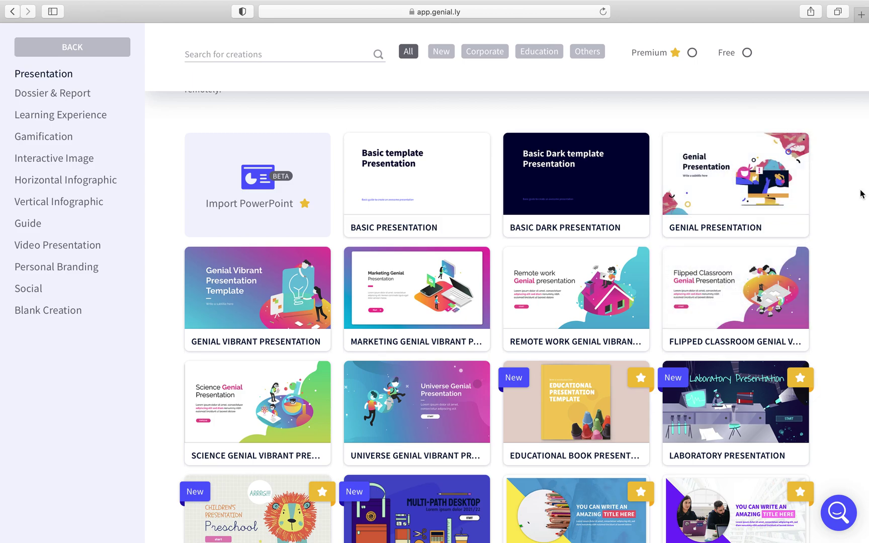
Scroll the Presentation templates and open the Chalk & Blackboard preview
{"action": "scroll", "coordinate": [566, 360], "scroll_direction": "down", "scroll_amount": 7}
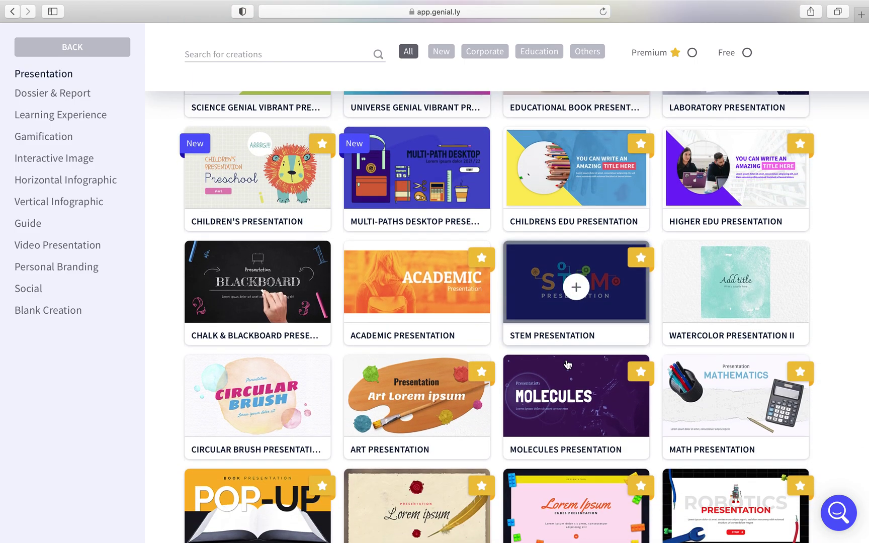
{"action": "scroll", "coordinate": [567, 363], "scroll_direction": "up", "scroll_amount": 3}
{"action": "scroll", "coordinate": [567, 364], "scroll_direction": "up", "scroll_amount": 1}
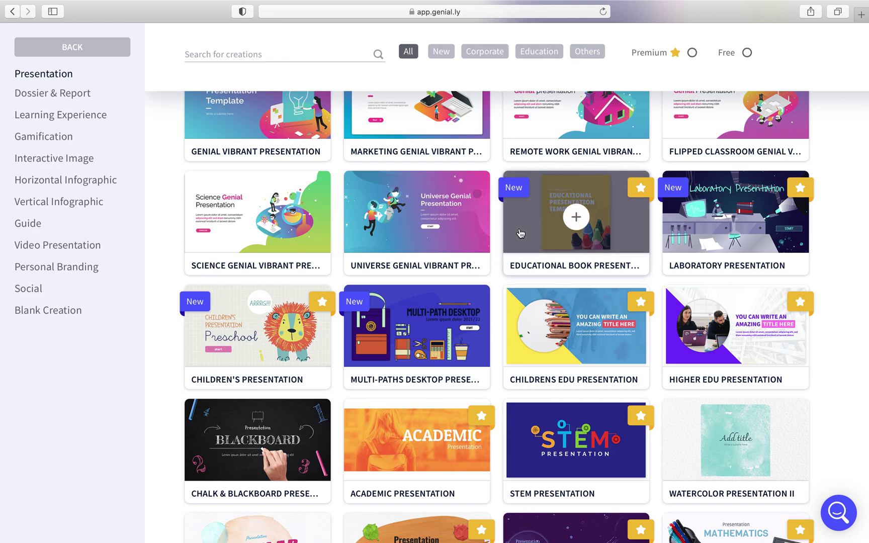
{"action": "scroll", "coordinate": [520, 233], "scroll_direction": "up", "scroll_amount": 5}
{"action": "scroll", "coordinate": [520, 232], "scroll_direction": "up", "scroll_amount": 3}
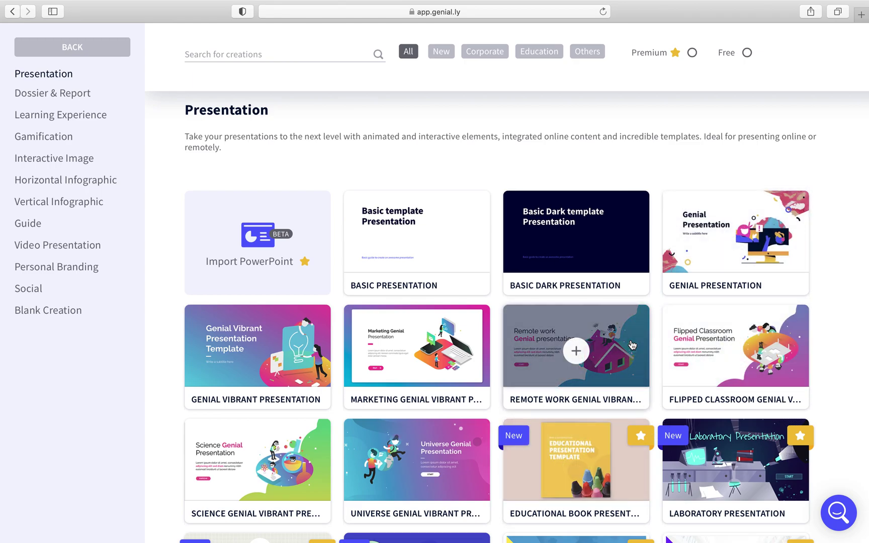
{"action": "scroll", "coordinate": [579, 347], "scroll_direction": "down", "scroll_amount": 5}
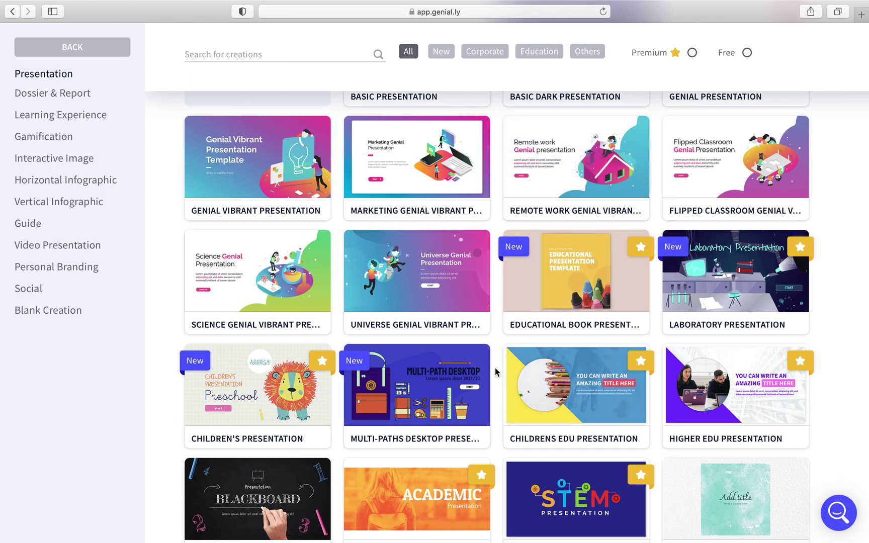
{"action": "scroll", "coordinate": [282, 347], "scroll_direction": "down", "scroll_amount": 5}
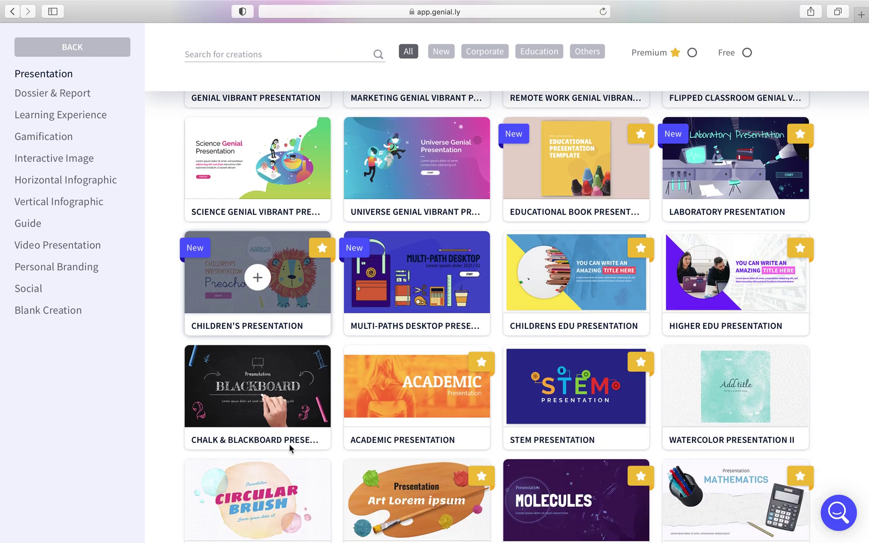
{"action": "left_click", "coordinate": [238, 372]}
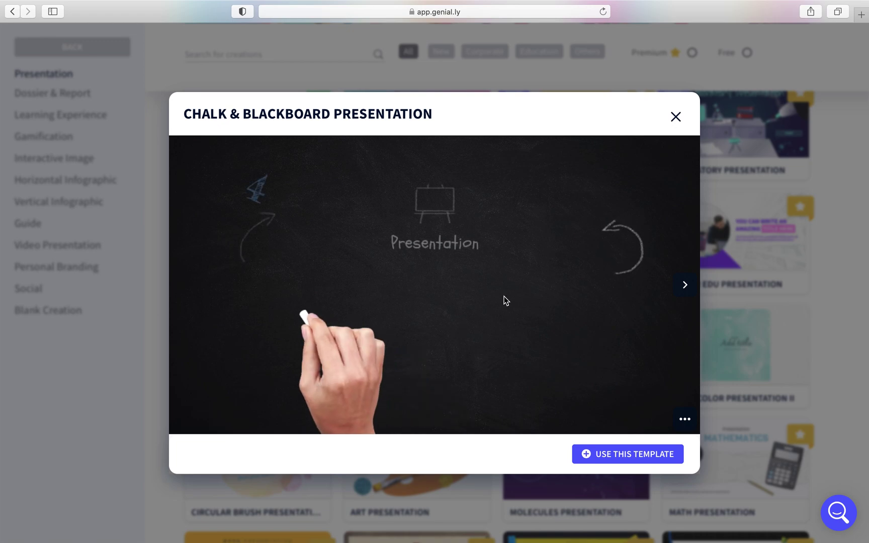
Page through three Chalk & Blackboard preview slides and choose Use this template
{"action": "left_click", "coordinate": [685, 286]}
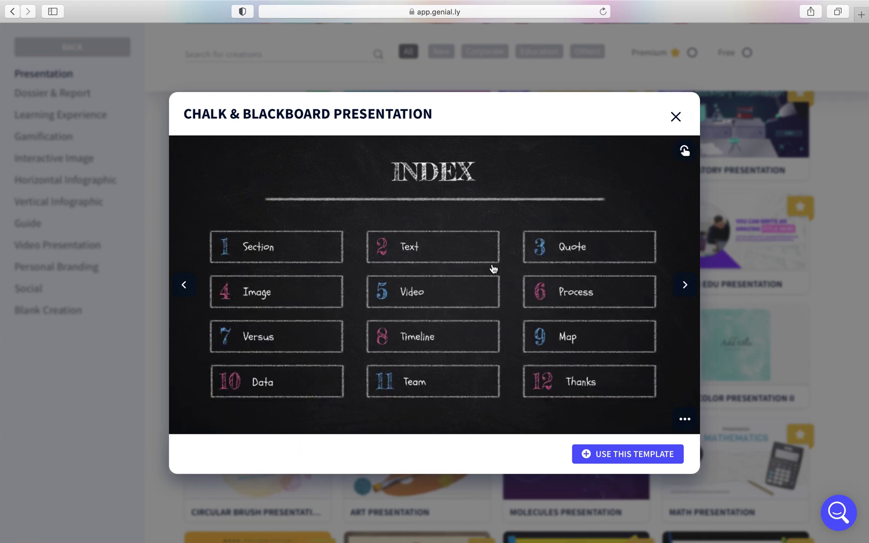
{"action": "left_click", "coordinate": [685, 286]}
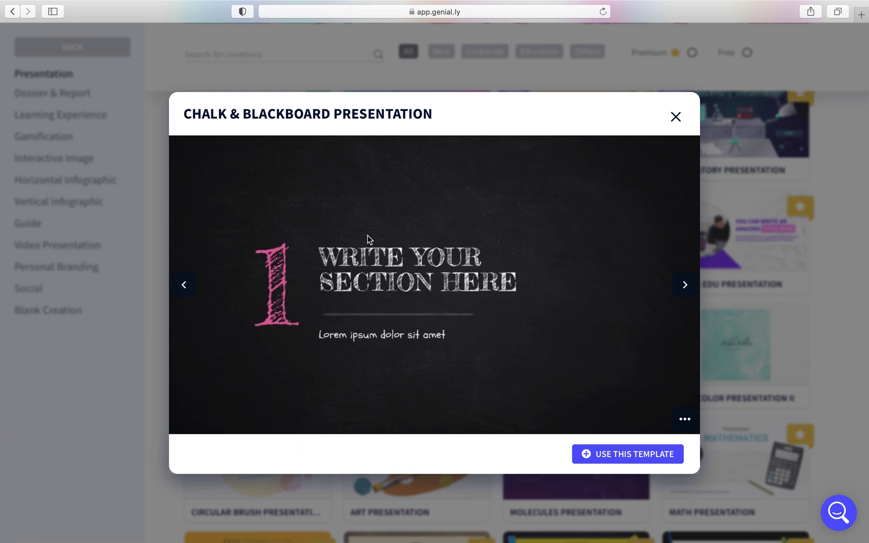
{"action": "left_click", "coordinate": [685, 287]}
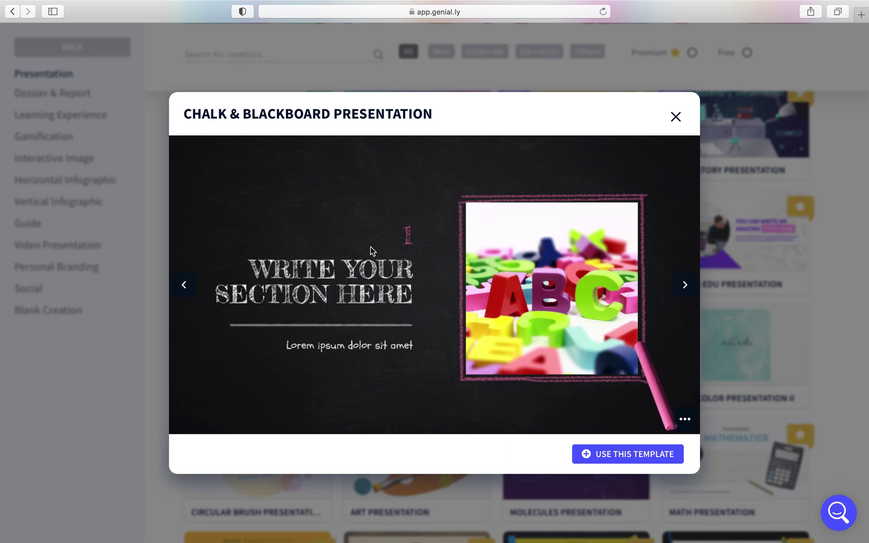
{"action": "left_click", "coordinate": [606, 456]}
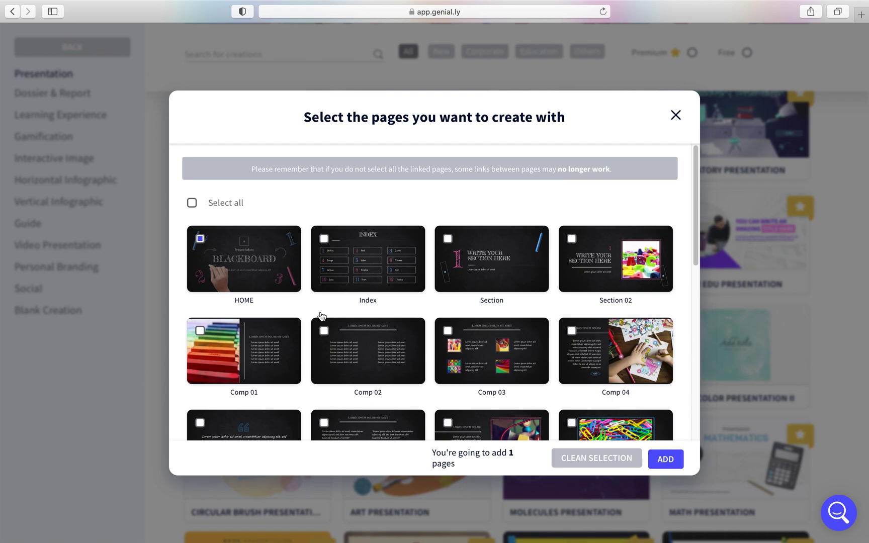
Tick Section 02, Comp 04 and Comp 03 alongside HOME and add those four pages
{"action": "left_click", "coordinate": [572, 239]}
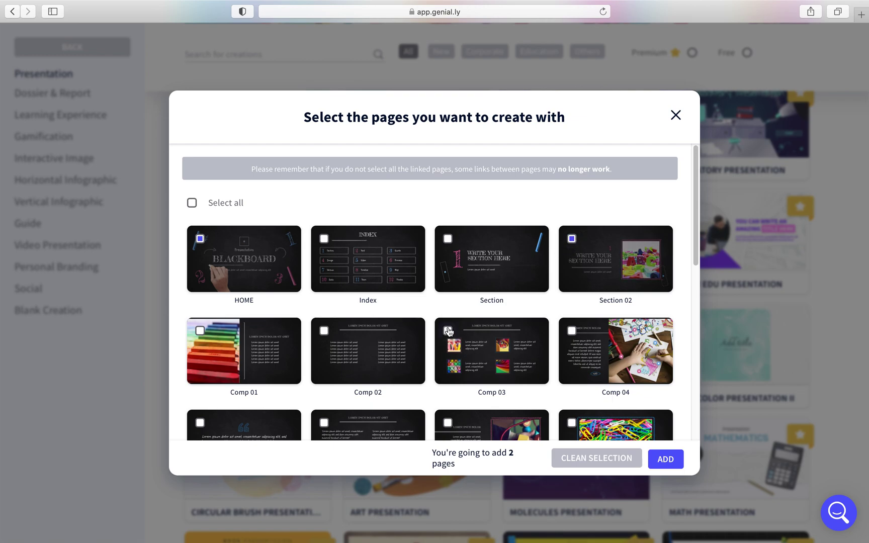
{"action": "left_click", "coordinate": [571, 331]}
{"action": "left_click", "coordinate": [460, 349]}
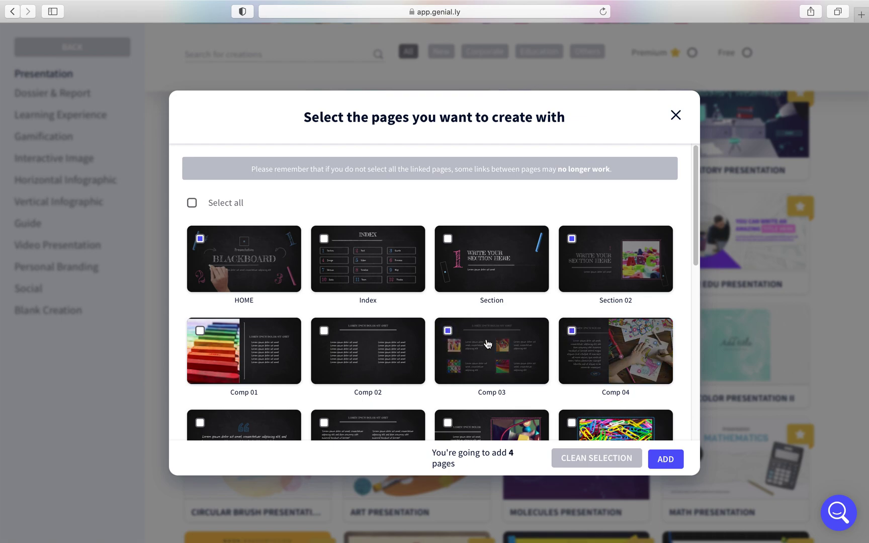
{"action": "scroll", "coordinate": [486, 344], "scroll_direction": "down", "scroll_amount": 1}
{"action": "scroll", "coordinate": [487, 344], "scroll_direction": "down", "scroll_amount": 4}
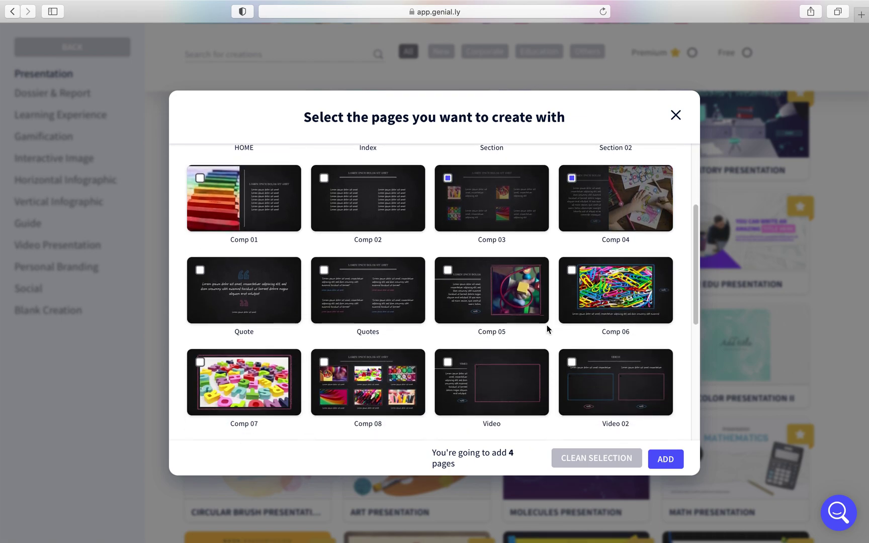
{"action": "left_click", "coordinate": [665, 459]}
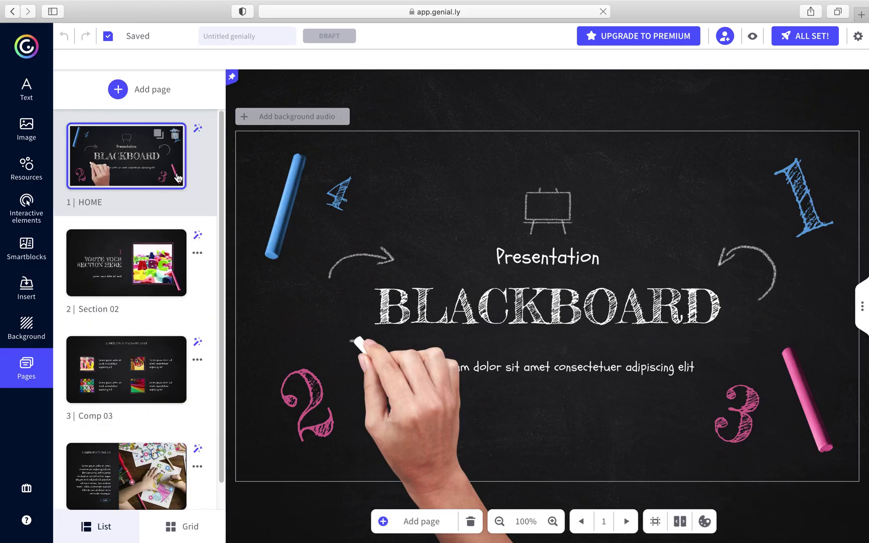
Step through all five editor tour tips and close the tour
{"action": "scroll", "coordinate": [99, 345], "scroll_direction": "down", "scroll_amount": 1}
{"action": "scroll", "coordinate": [99, 345], "scroll_direction": "up", "scroll_amount": 1}
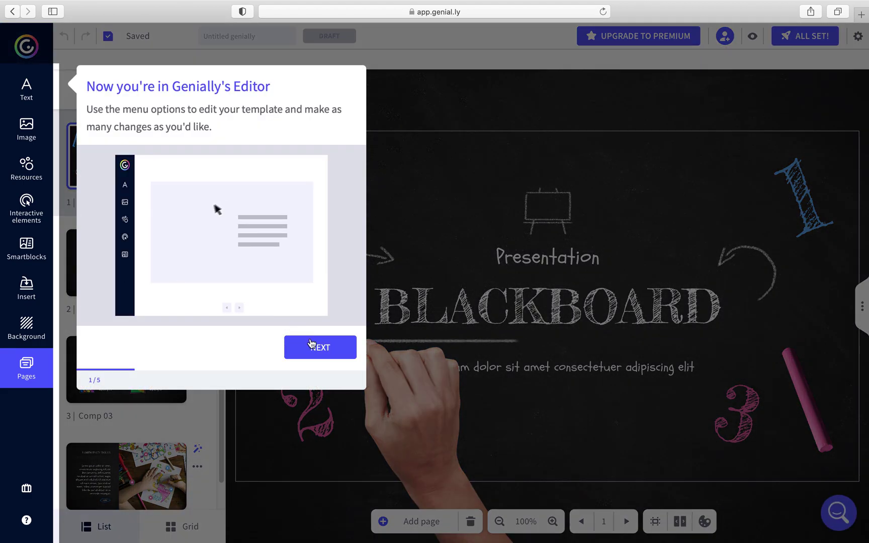
{"action": "left_click", "coordinate": [310, 348]}
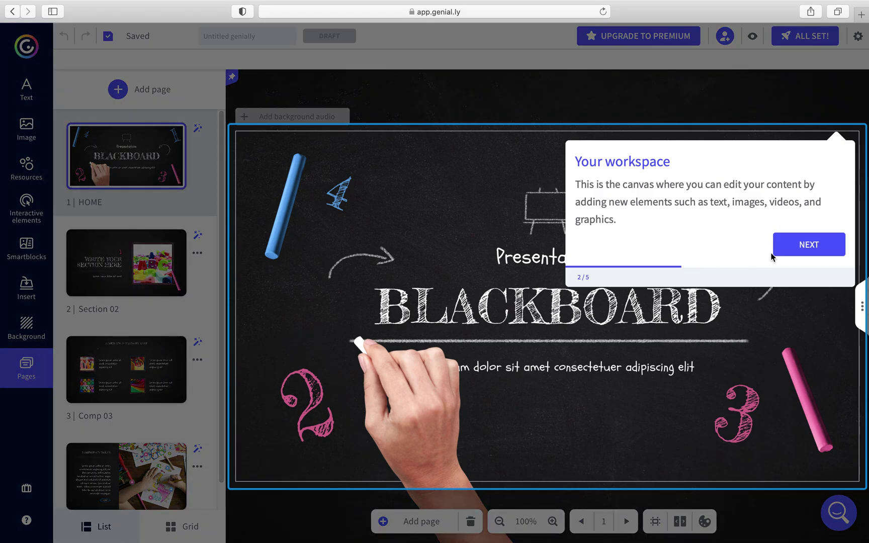
{"action": "left_click", "coordinate": [768, 255]}
{"action": "left_click", "coordinate": [697, 108]}
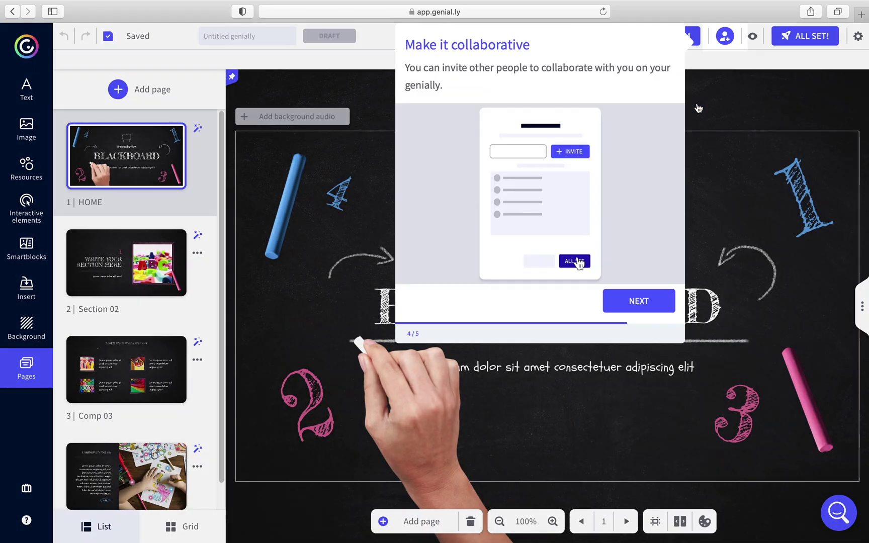
{"action": "left_click", "coordinate": [638, 304]}
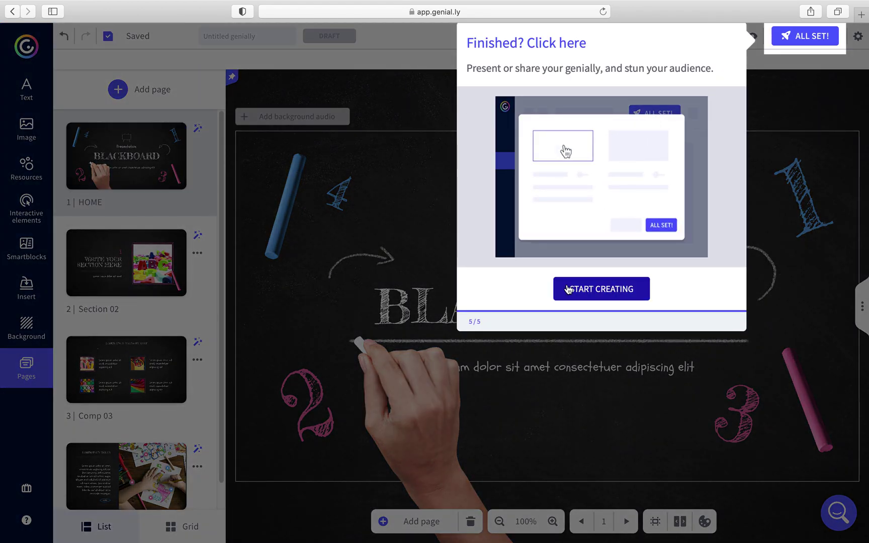
{"action": "left_click", "coordinate": [592, 291]}
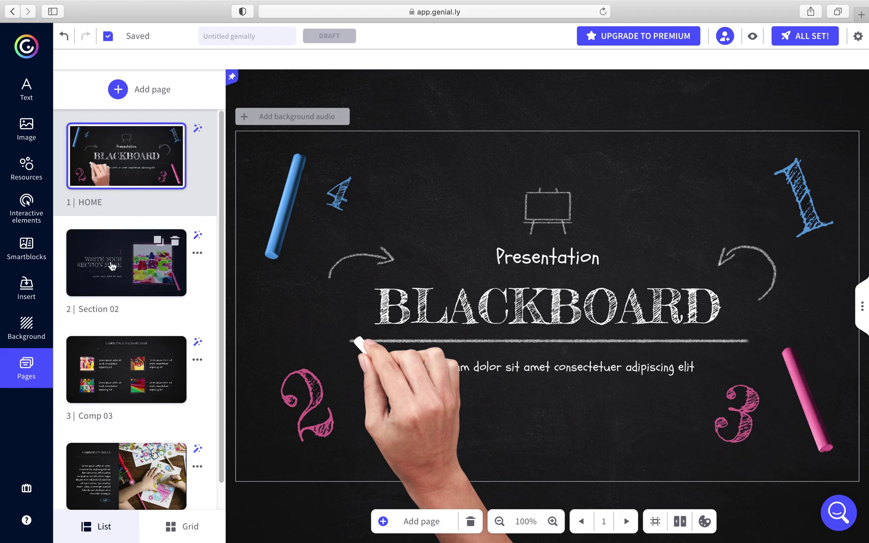
Move Section 02 to second place and retitle the HOME page 'My firts presentation'
{"action": "left_click", "coordinate": [104, 281]}
{"action": "left_click_drag", "start_coordinate": [104, 267], "coordinate": [106, 256]}
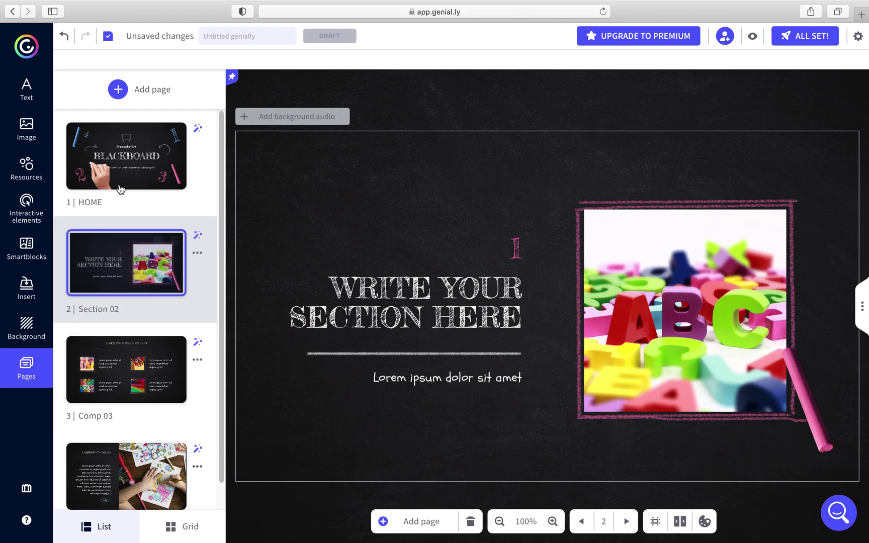
{"action": "left_click", "coordinate": [122, 182]}
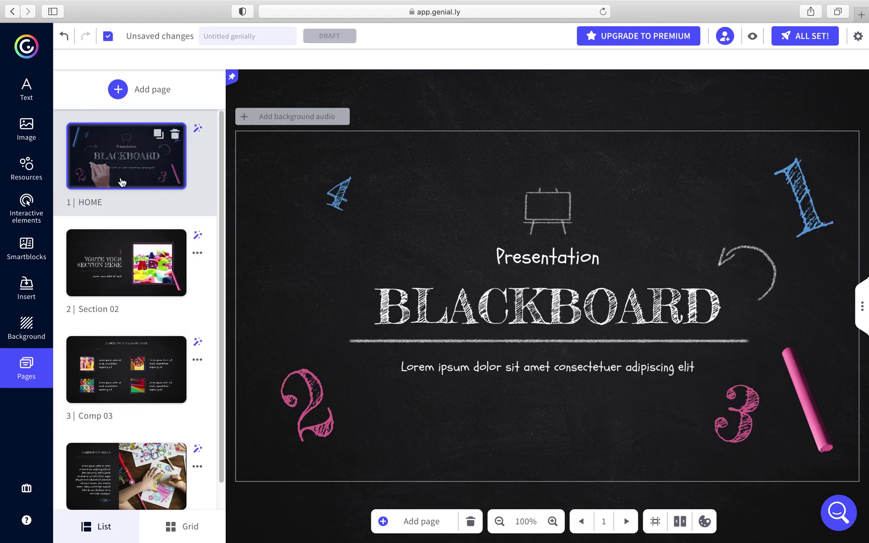
{"action": "double_click", "coordinate": [536, 315]}
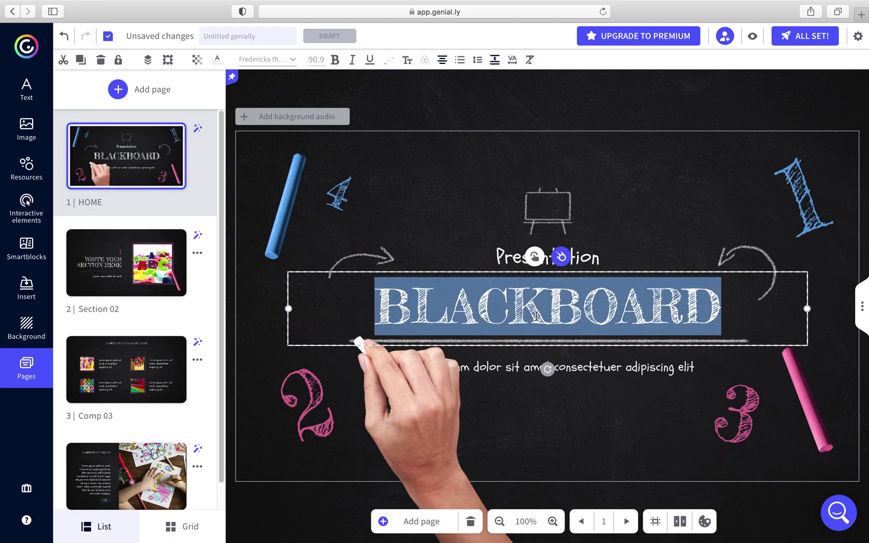
{"action": "type", "text": "My fis"}
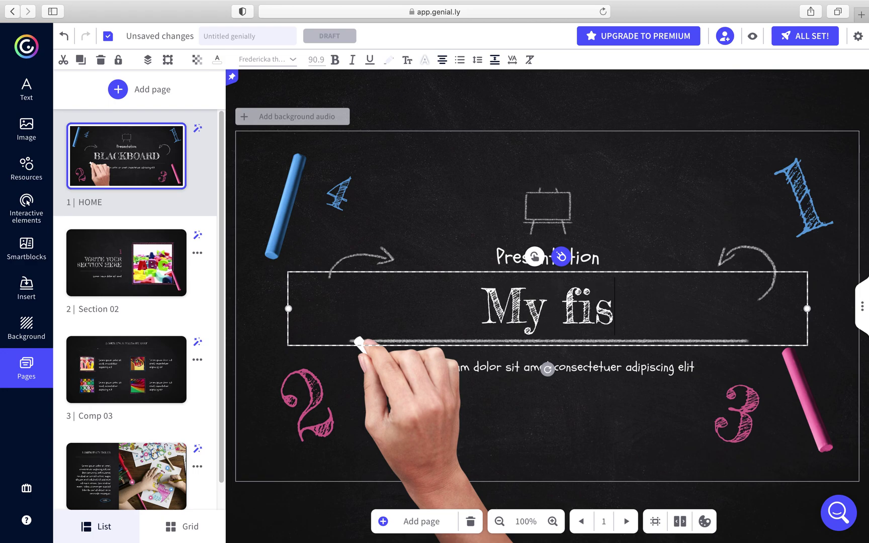
{"action": "key", "text": "BackSpace"}
{"action": "type", "text": "rts present"}
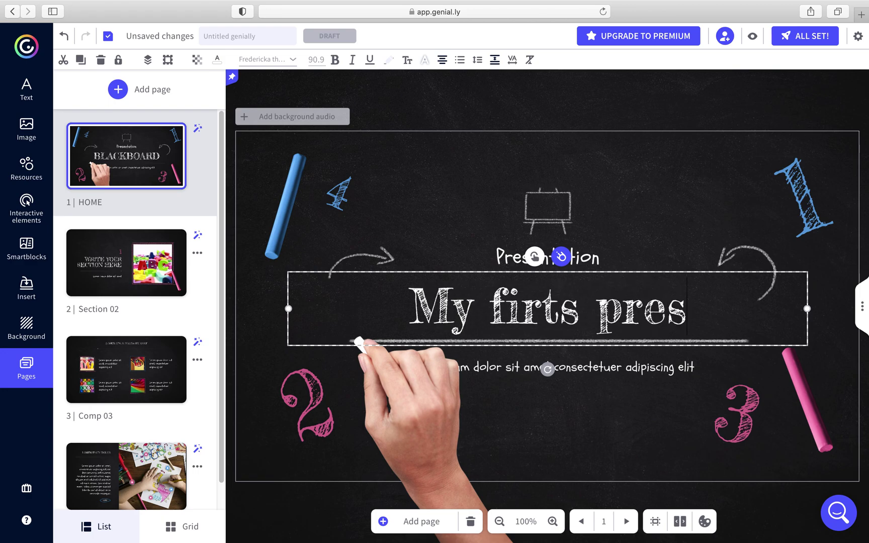
{"action": "type", "text": "ation"}
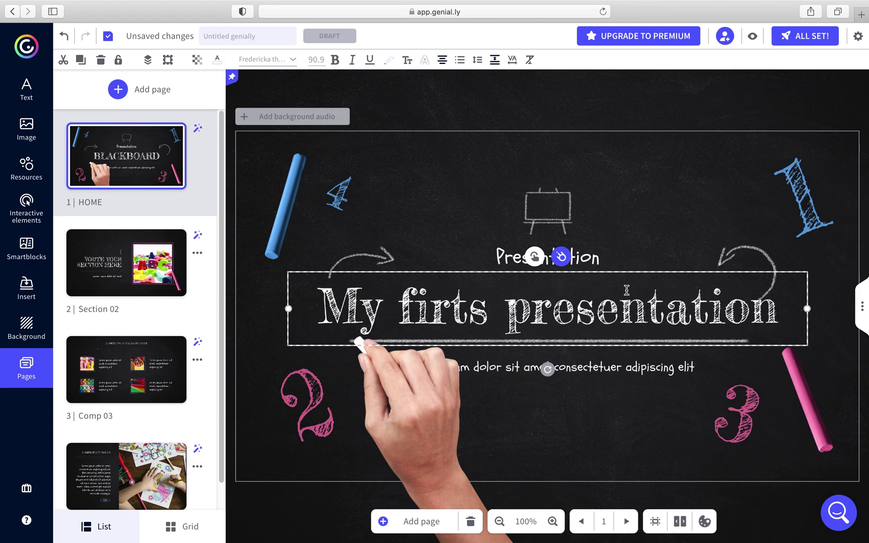
{"action": "left_click", "coordinate": [550, 355]}
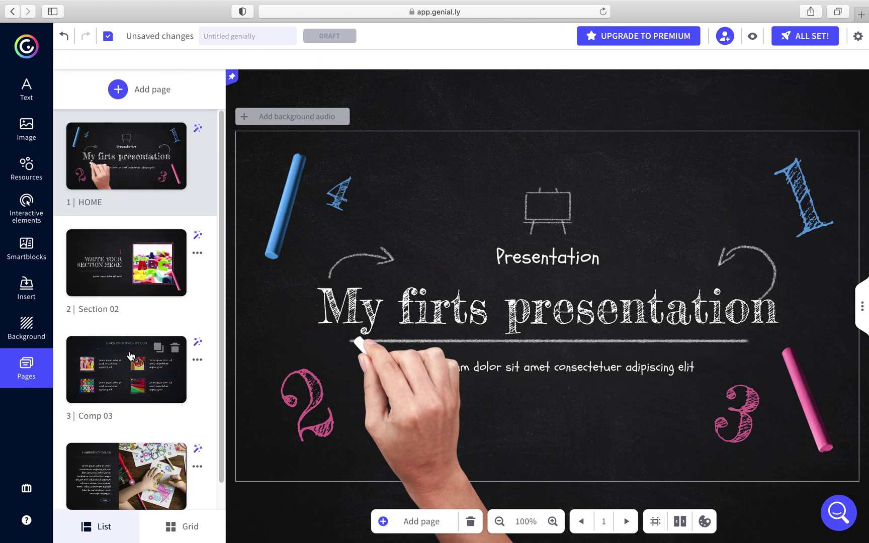
Delete the Comp 04 page, leaving three pages, and bring up the Add page chooser
{"action": "scroll", "coordinate": [131, 356], "scroll_direction": "down", "scroll_amount": 1}
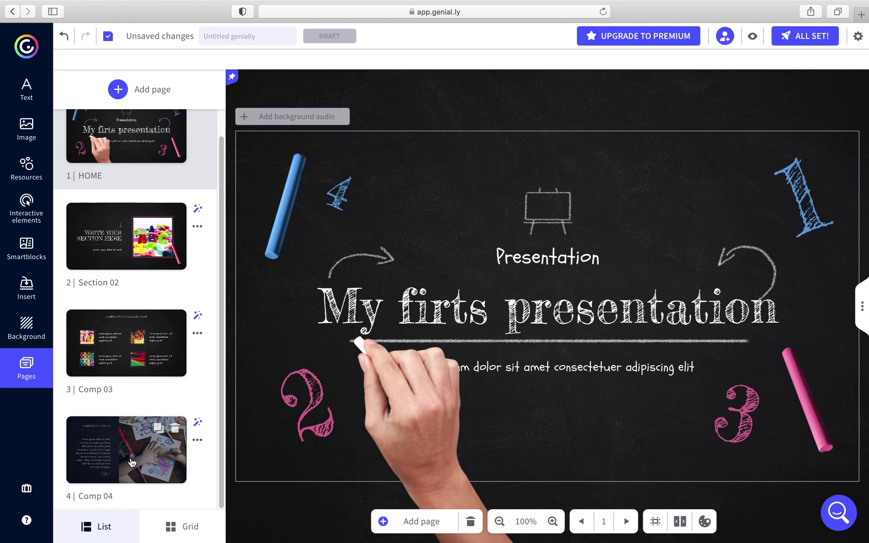
{"action": "left_click", "coordinate": [175, 430]}
{"action": "left_click", "coordinate": [568, 347]}
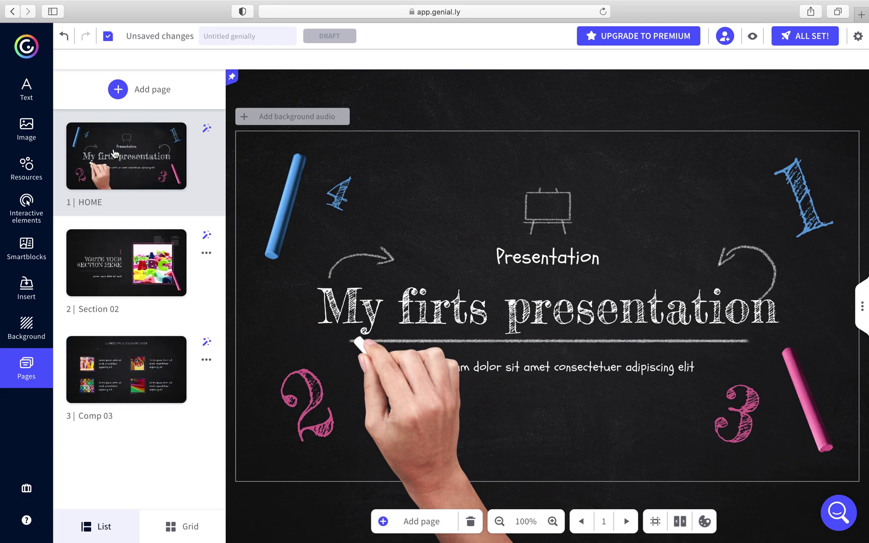
{"action": "left_click", "coordinate": [118, 90]}
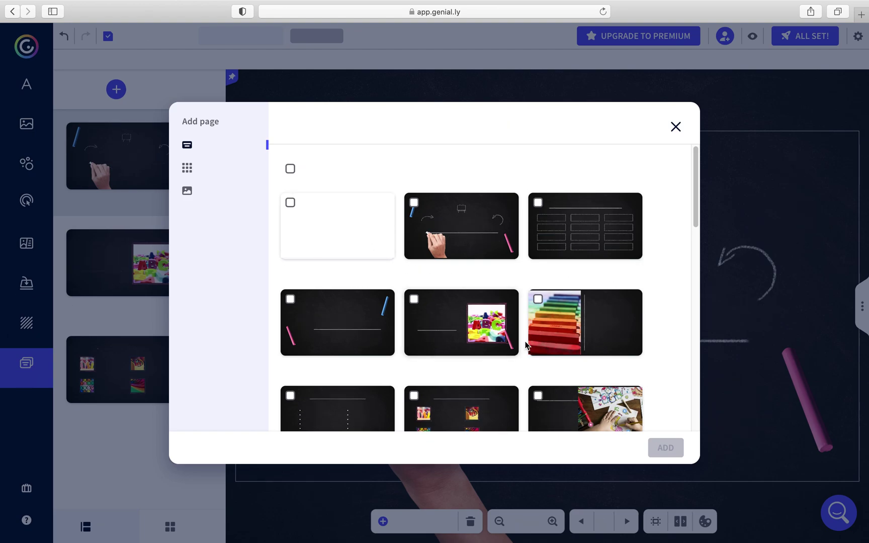
Tick the Comp 05 template page in the Add page list and add it
{"action": "scroll", "coordinate": [526, 344], "scroll_direction": "down", "scroll_amount": 3}
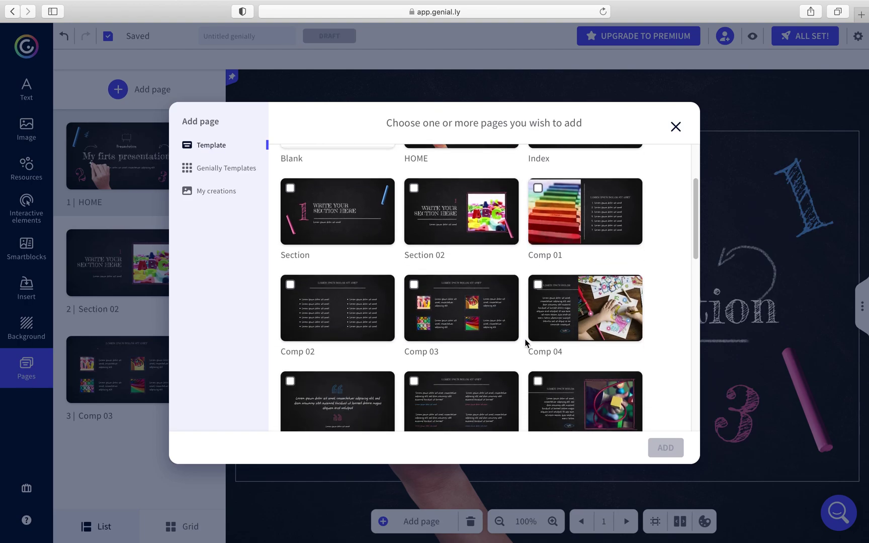
{"action": "scroll", "coordinate": [525, 344], "scroll_direction": "down", "scroll_amount": 2}
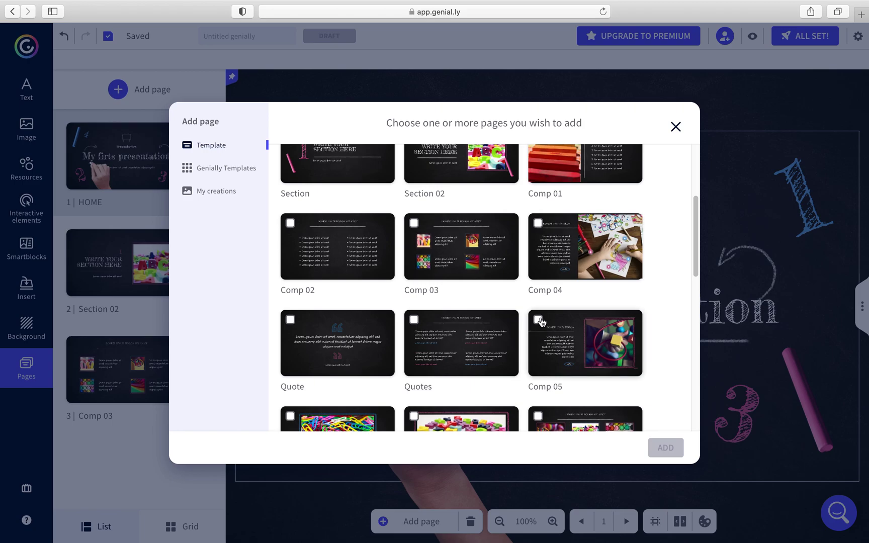
{"action": "left_click", "coordinate": [538, 320]}
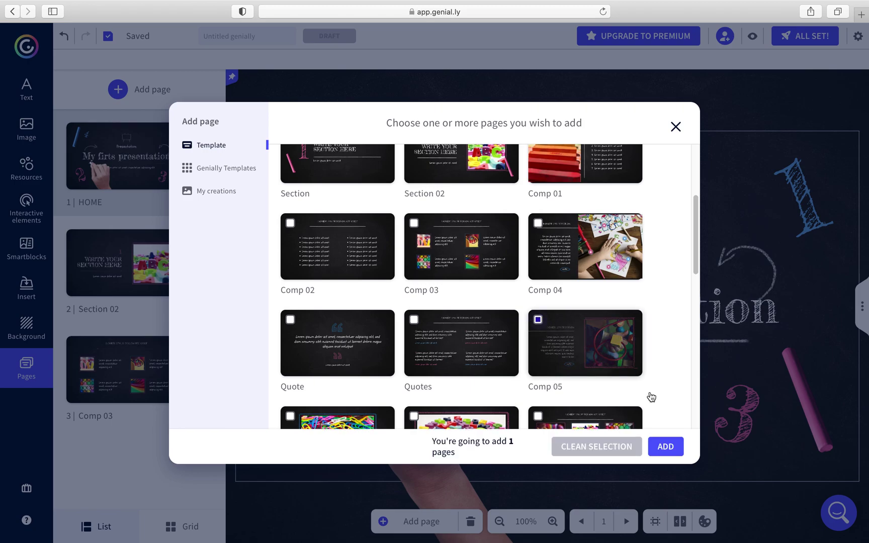
{"action": "left_click", "coordinate": [666, 446]}
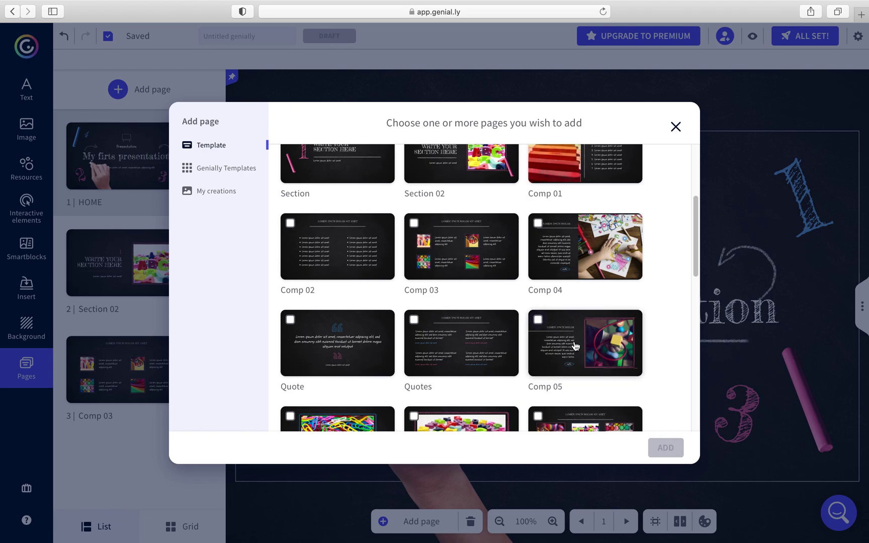
{"action": "left_click", "coordinate": [537, 320]}
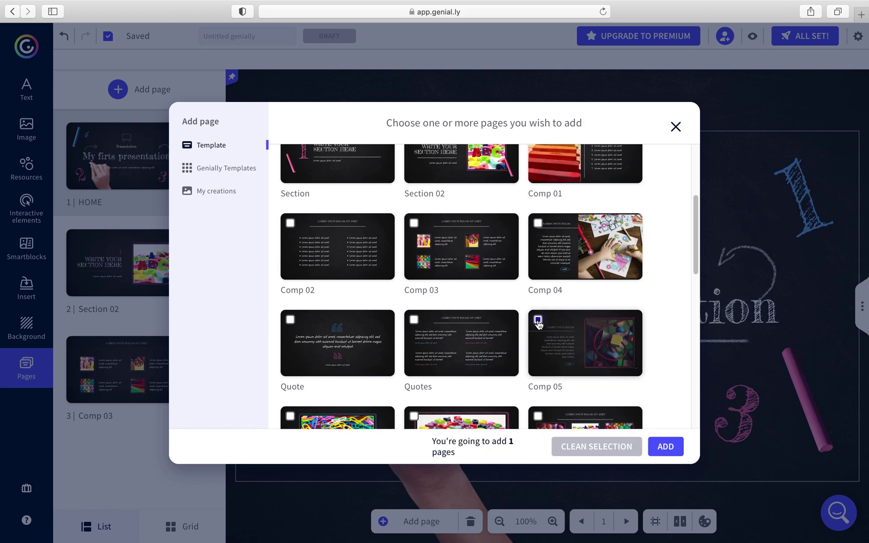
{"action": "left_click", "coordinate": [537, 320]}
{"action": "left_click", "coordinate": [537, 322]}
{"action": "left_click", "coordinate": [665, 447]}
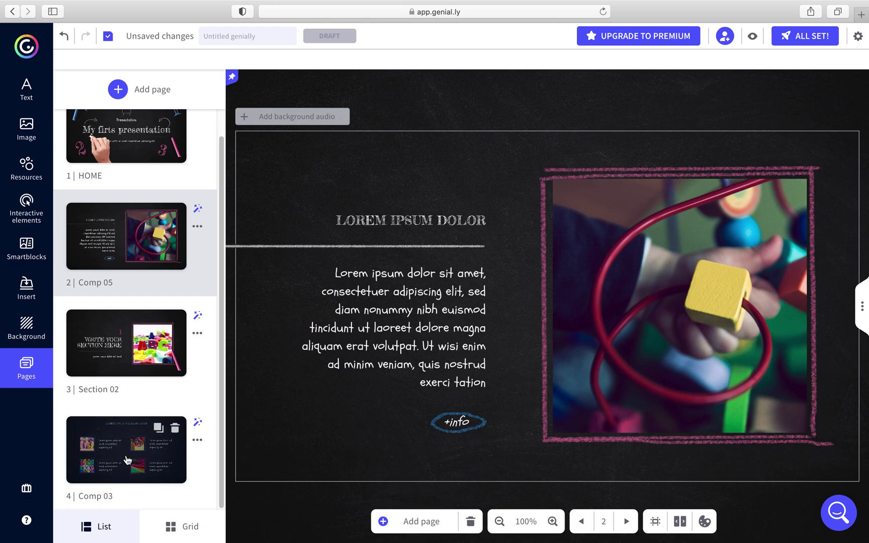
Clear the text block beside the pencils picture on Comp 03, then return to HOME
{"action": "scroll", "coordinate": [99, 397], "scroll_direction": "up", "scroll_amount": 1}
{"action": "scroll", "coordinate": [101, 402], "scroll_direction": "down", "scroll_amount": 1}
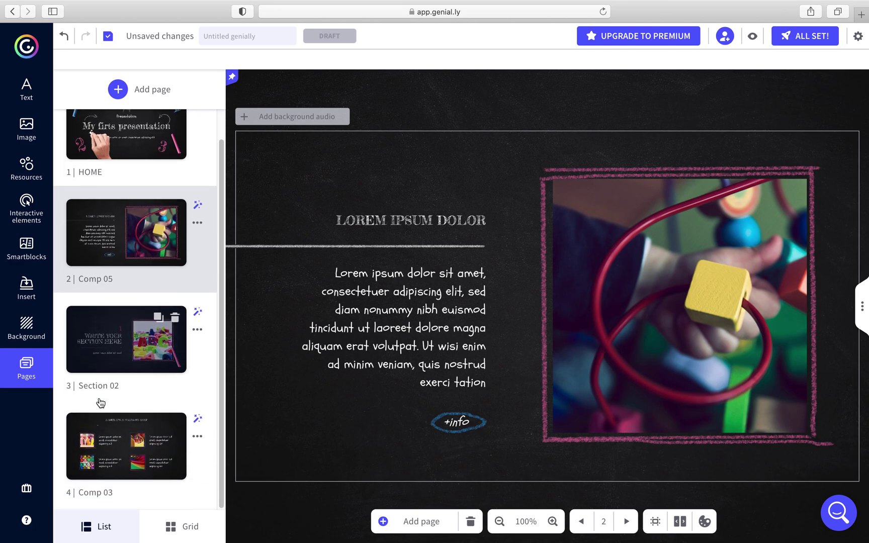
{"action": "left_click", "coordinate": [105, 432]}
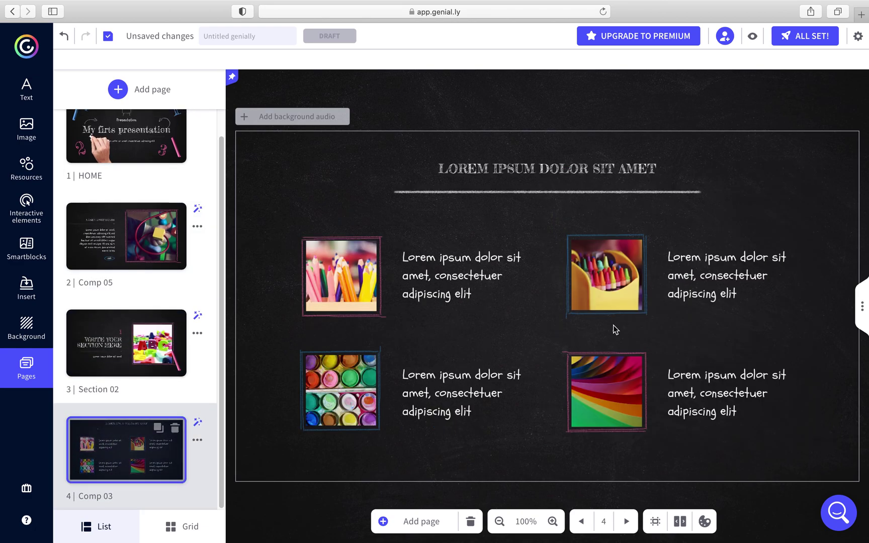
{"action": "left_click", "coordinate": [352, 281]}
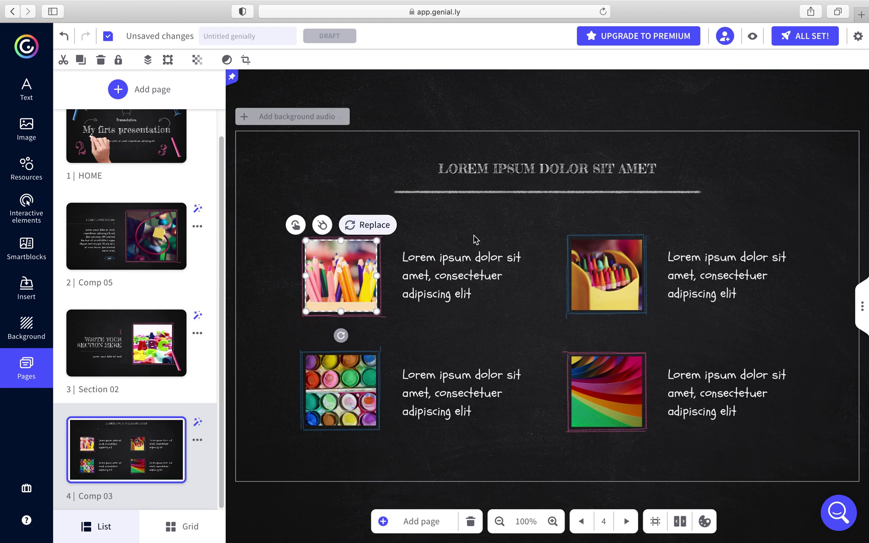
{"action": "double_click", "coordinate": [471, 284]}
{"action": "triple_click", "coordinate": [465, 291]}
{"action": "type", "text": "Wir"}
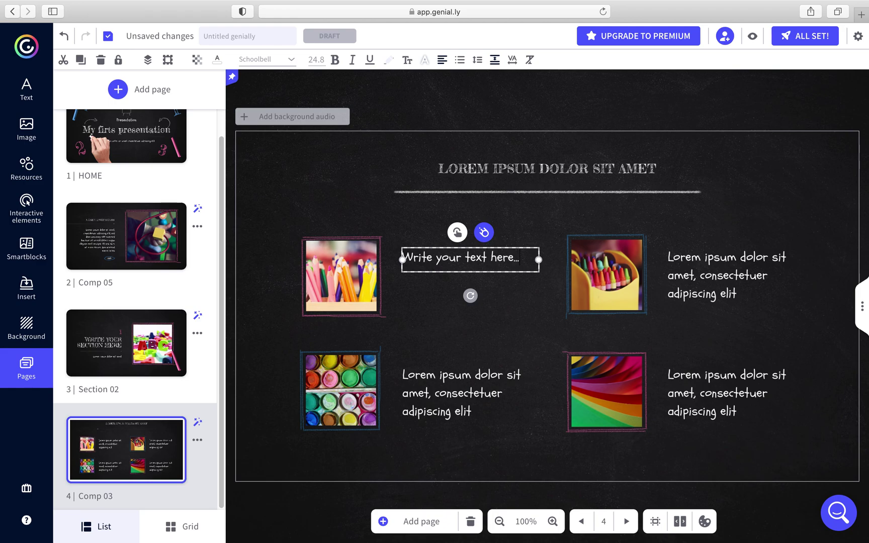
{"action": "left_click", "coordinate": [163, 166]}
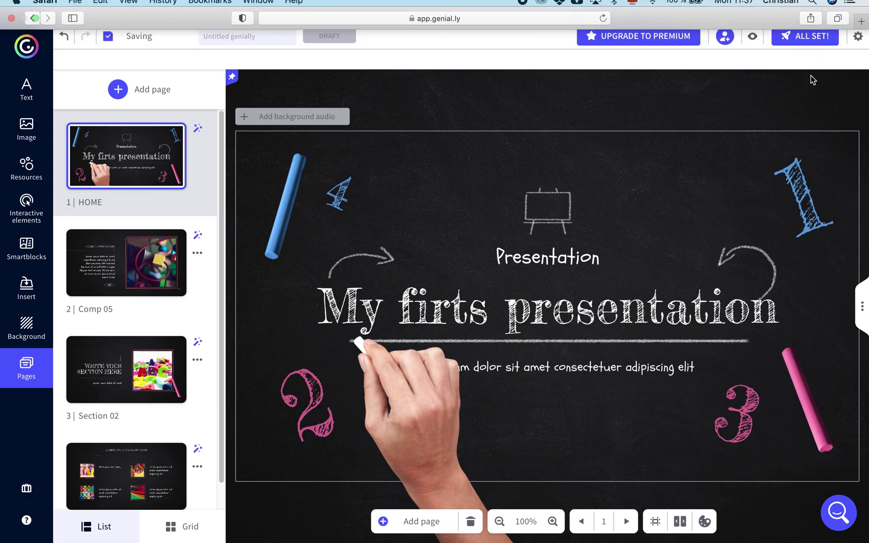
Publish the presentation as Public online via ALL SET! and reach its sharing options
{"action": "left_click", "coordinate": [803, 43]}
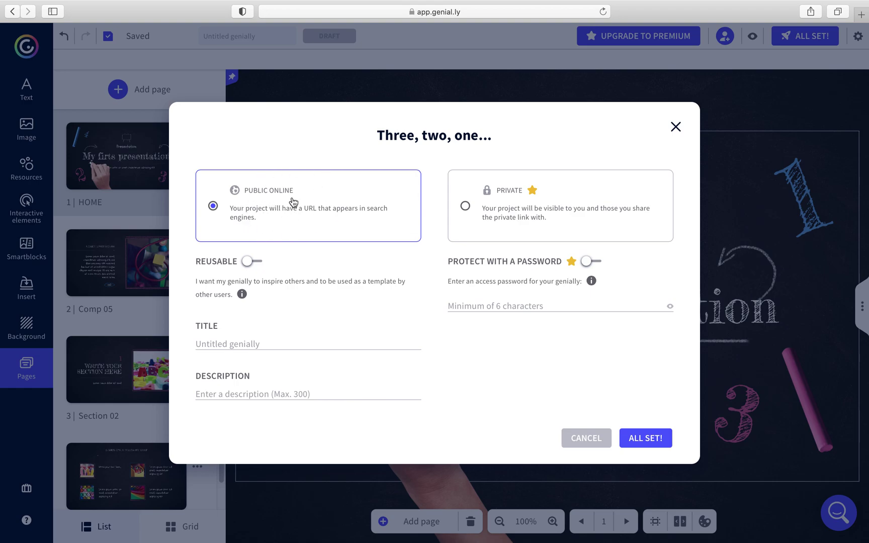
{"action": "left_click", "coordinate": [650, 439]}
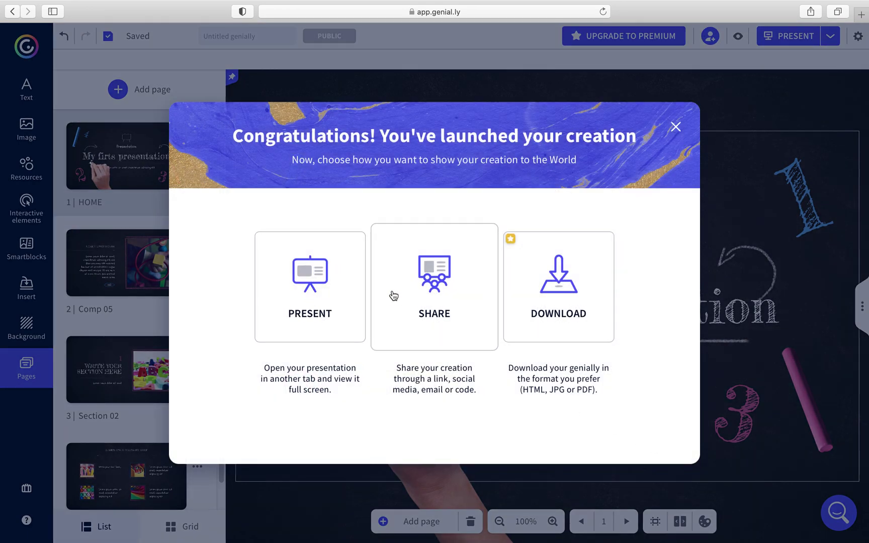
{"action": "left_click", "coordinate": [453, 292]}
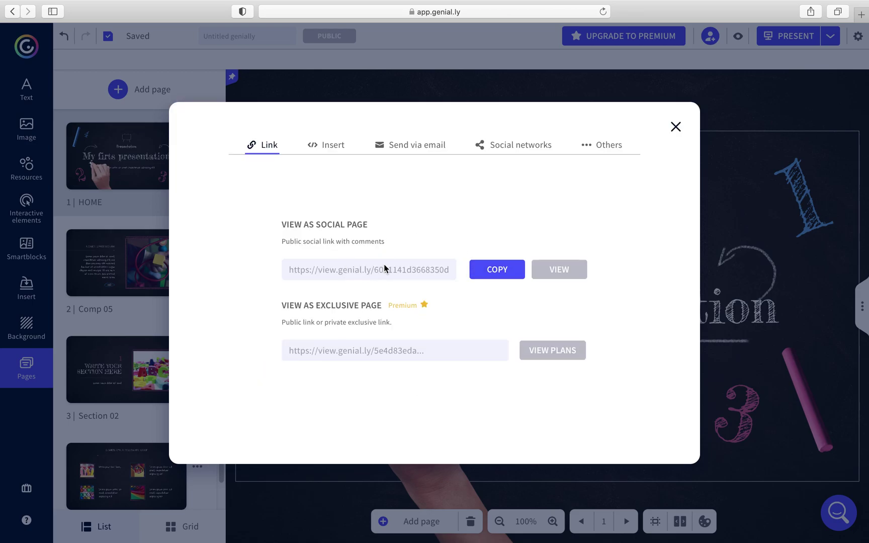
Copy the public social-page link, copying it again from the PRESENT menu's Share, then close the dialog
{"action": "left_click", "coordinate": [487, 272]}
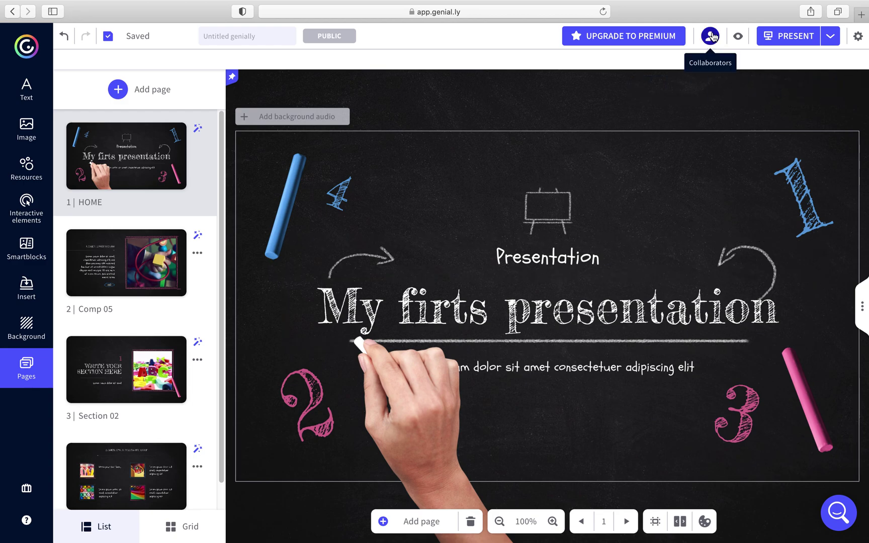
{"action": "left_click", "coordinate": [831, 37]}
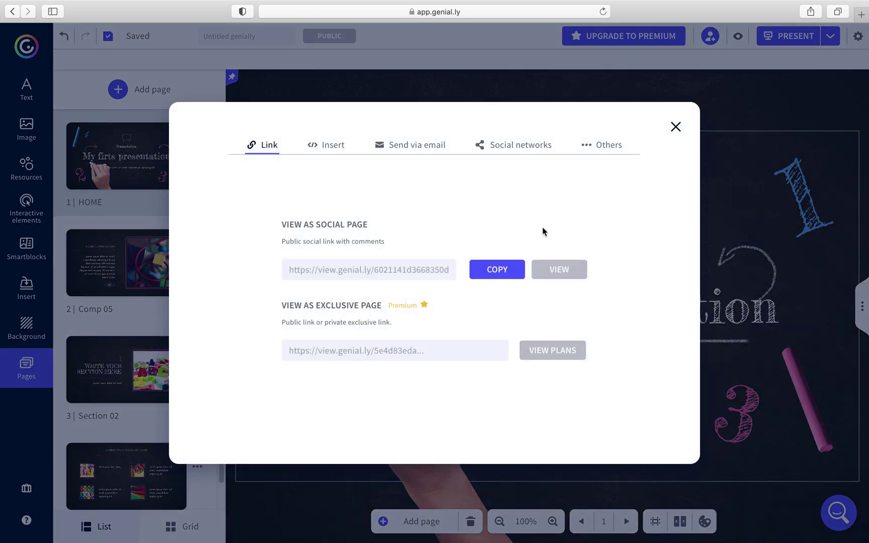
{"action": "left_click", "coordinate": [482, 269]}
{"action": "left_click", "coordinate": [675, 127]}
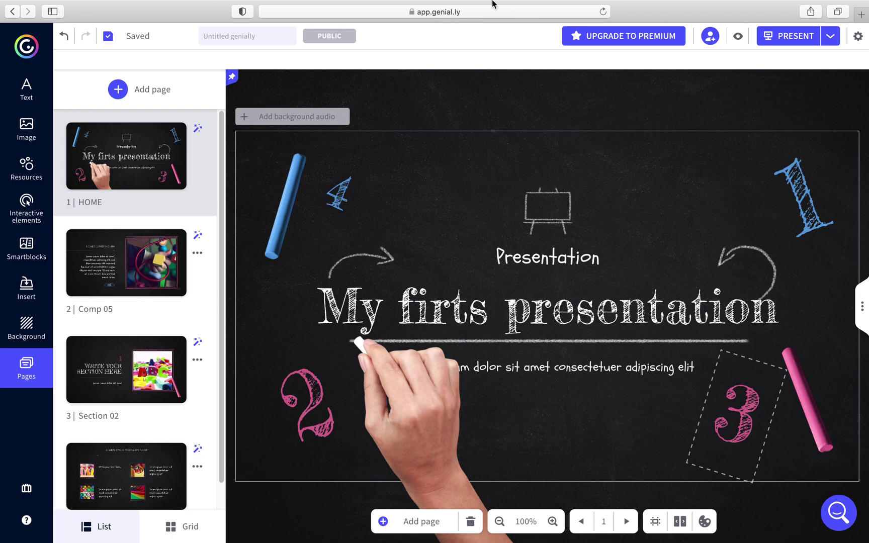
{"action": "mouse_move", "coordinate": [495, 2]}
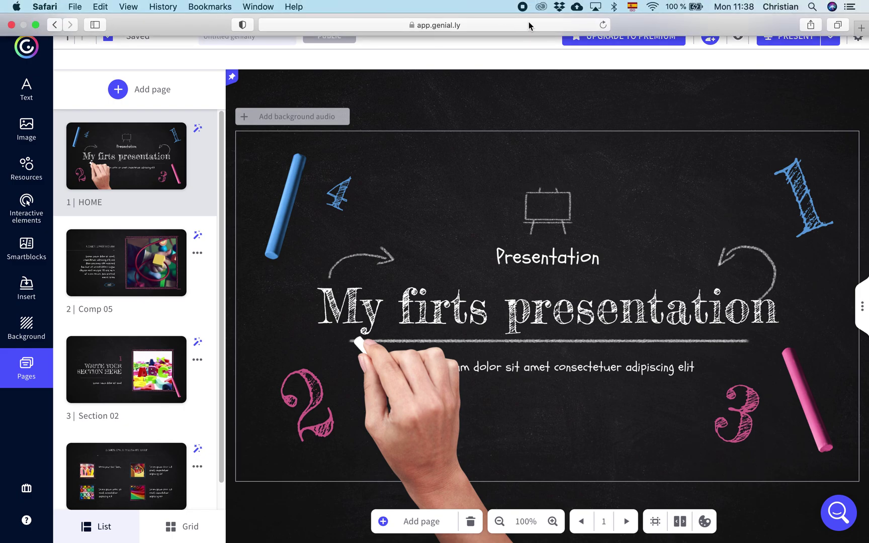